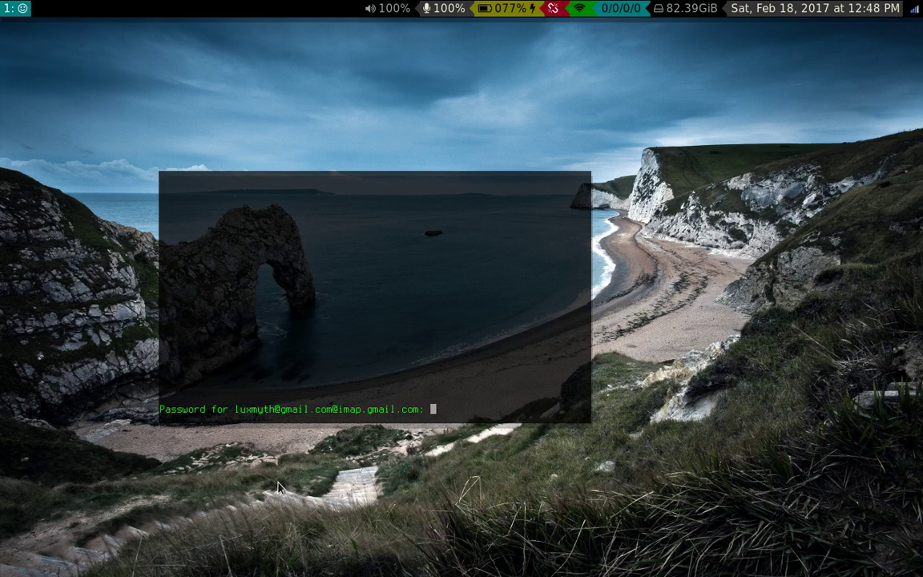
- Log in to NeoMutt with the account password, maximize its window, and open a terminal below
key("Return")
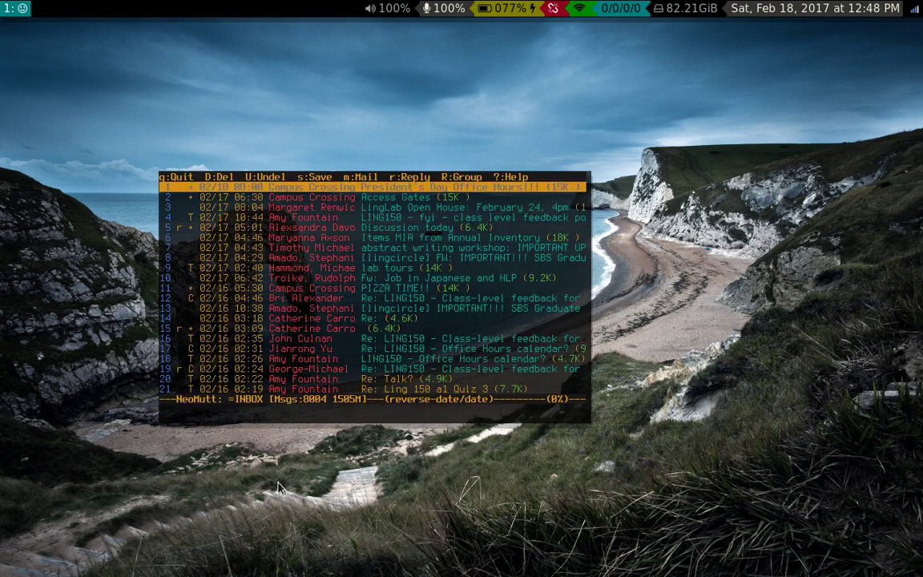
key("super+shift+space")
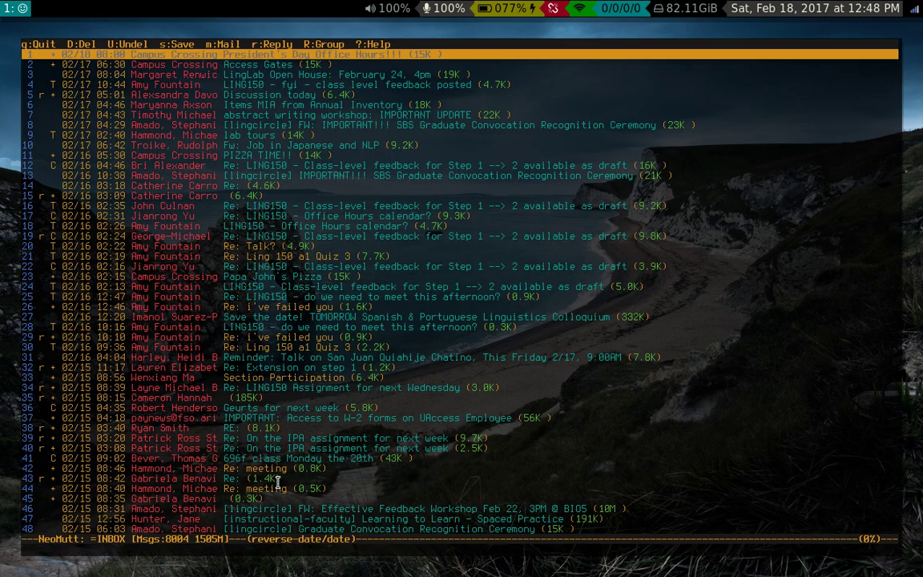
key("super+Return")
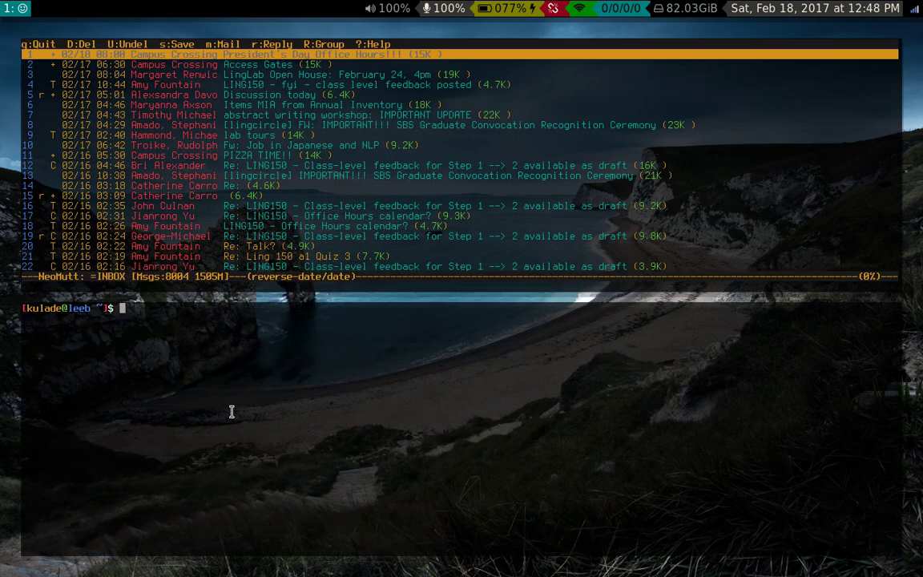
- Make the mail list pane taller so about 33 messages show, then browse down and back to the first message
key("super+alt+Down")
key("super+alt+Down")
key("Down")
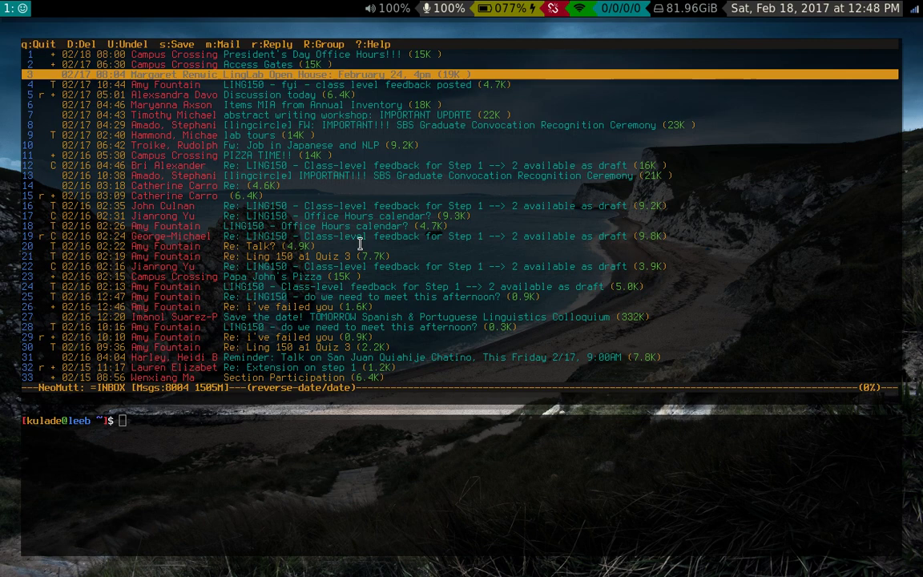
key("Down")
key("Up")
key("Up")
key("Up")
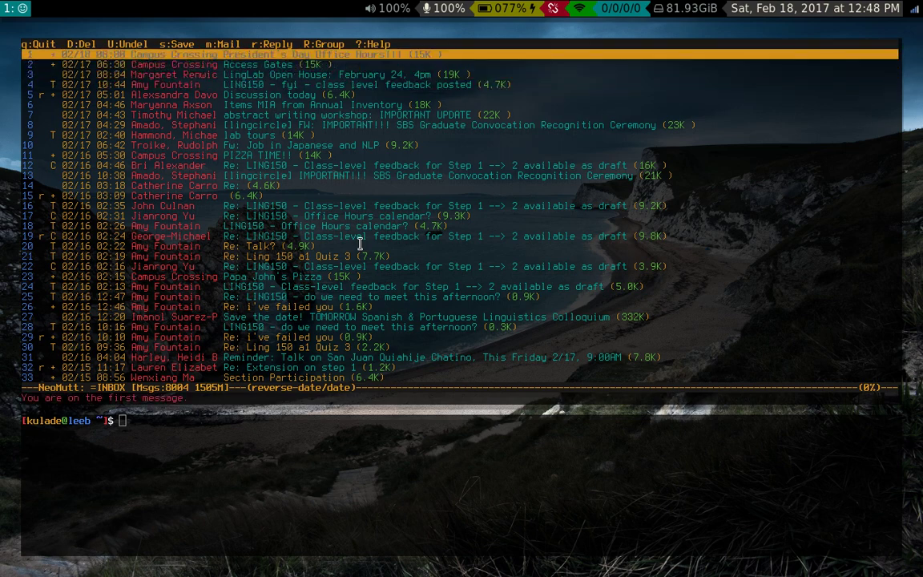
key("Down")
key("Down")
key("Down")
key("Up")
key("Up")
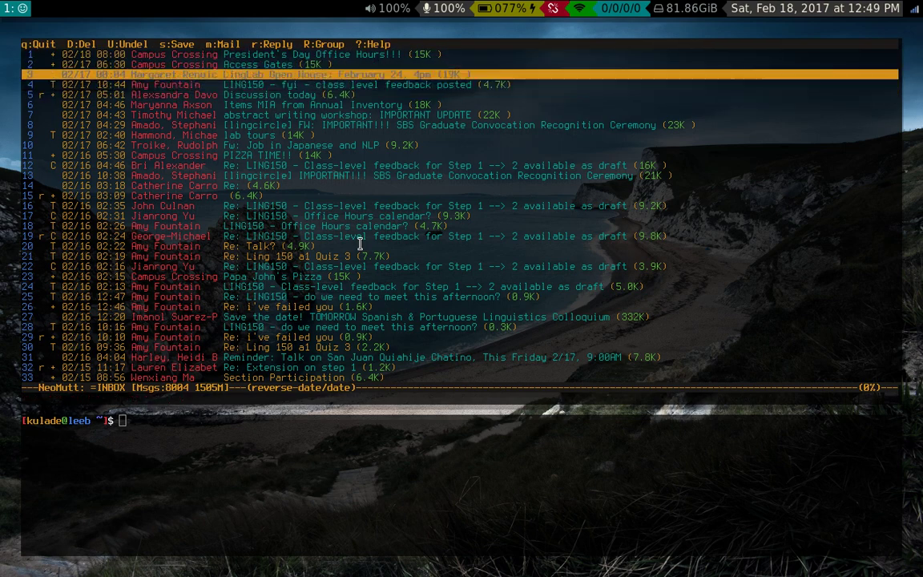
key("Up")
key("Up")
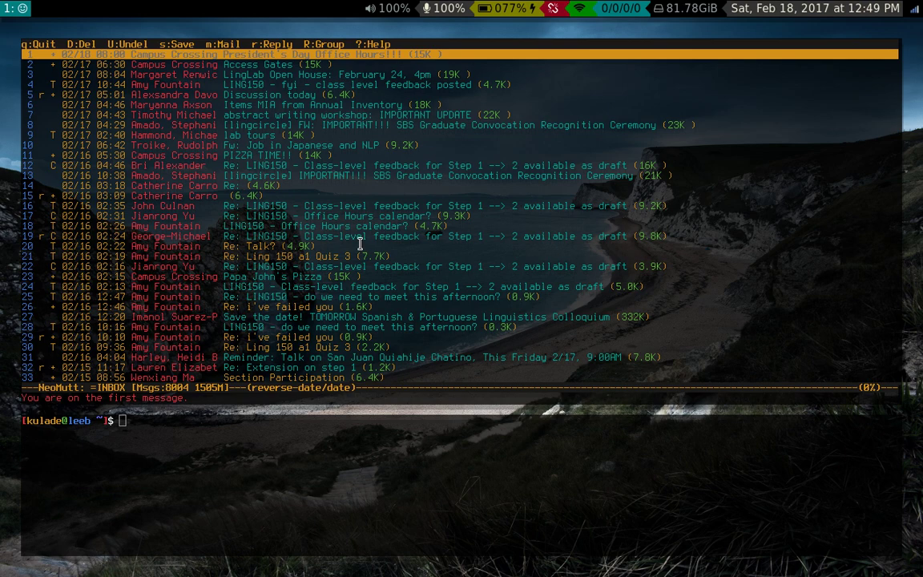
key("Down")
key("Down")
key("Down")
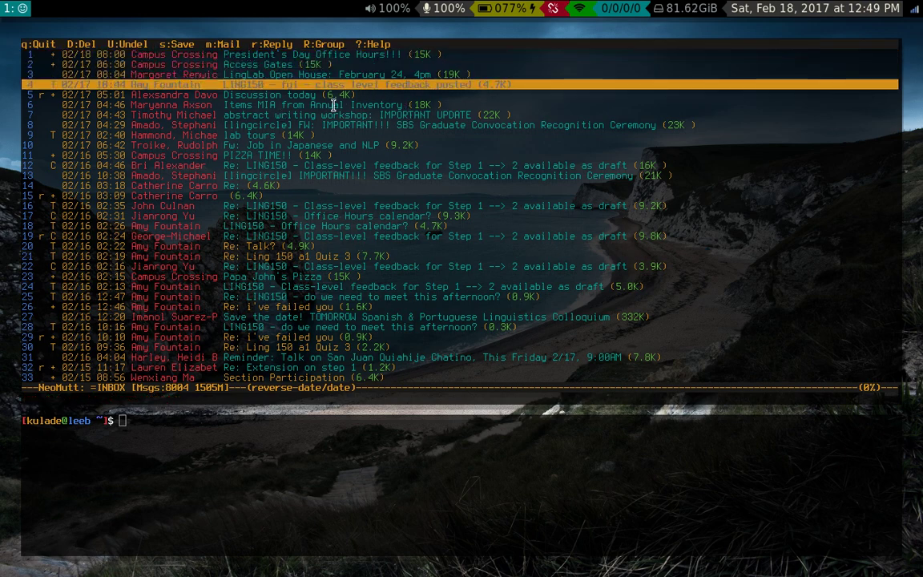
key("Up")
key("Up")
key("Up")
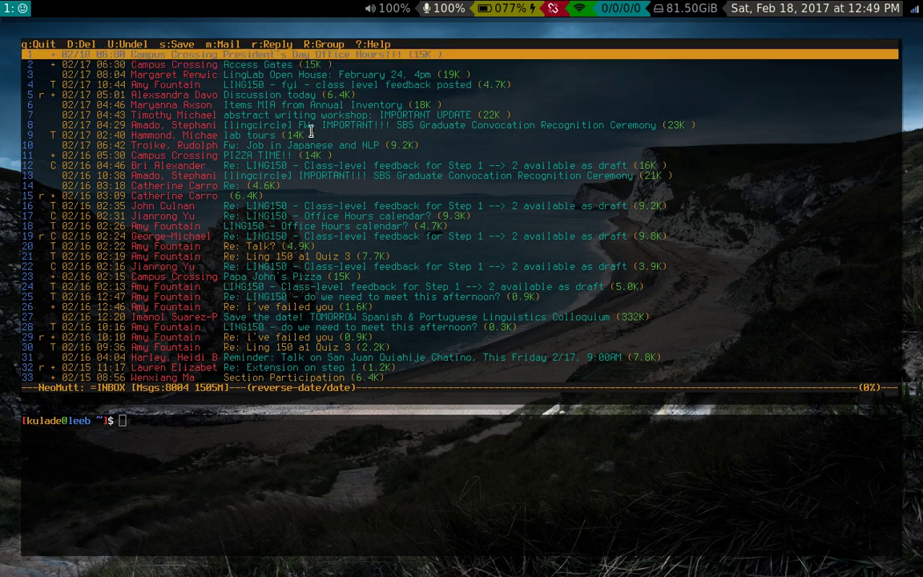
- Open ~/.config/mutt/muttrc in vim with the cfm alias and remove the gaps between the tiled terminals
type("cfm")
key("Return")
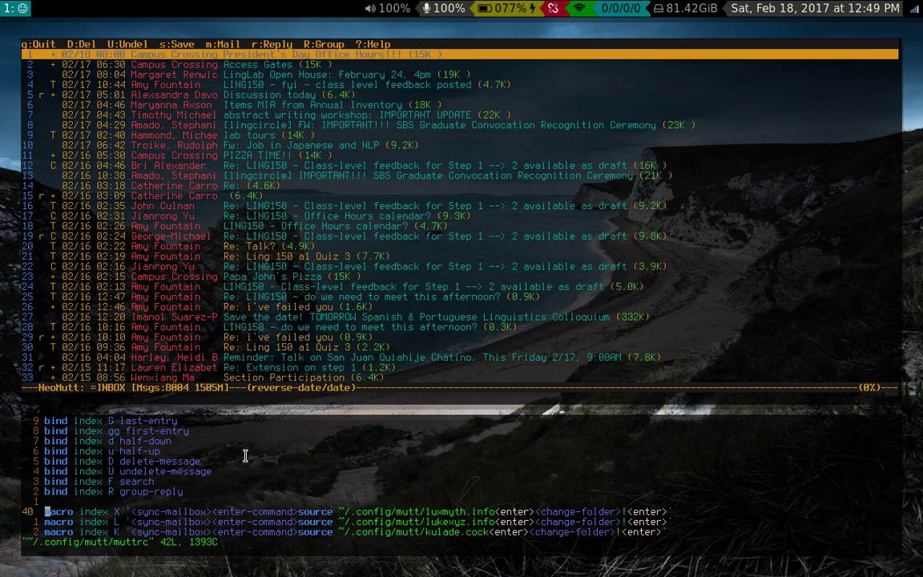
key("g")
key("g")
key("j")
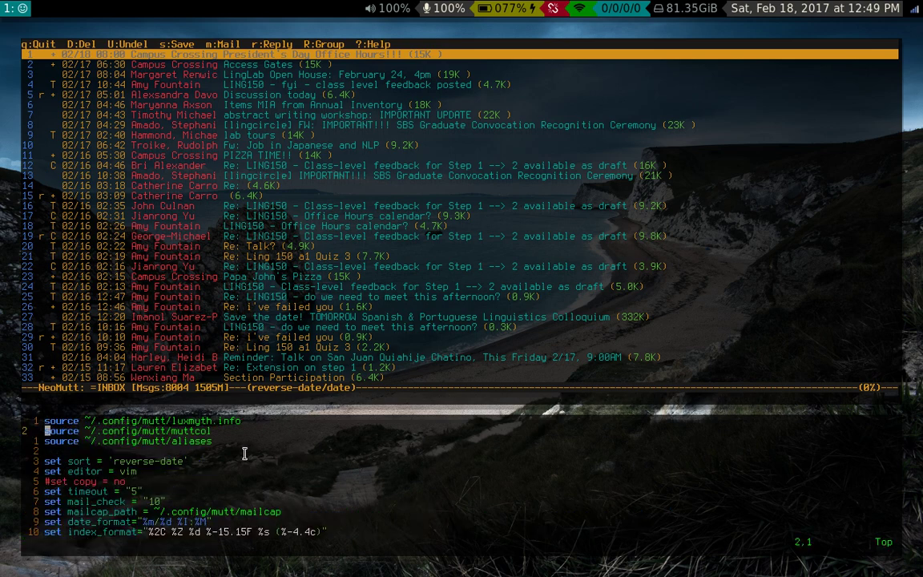
scroll(211, 482, "down", 1)
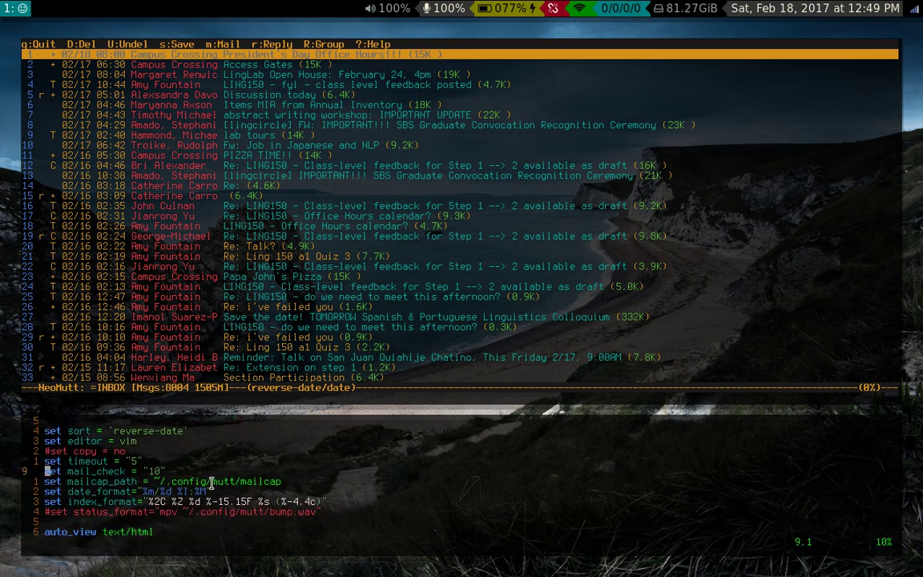
key("super+shift+g")
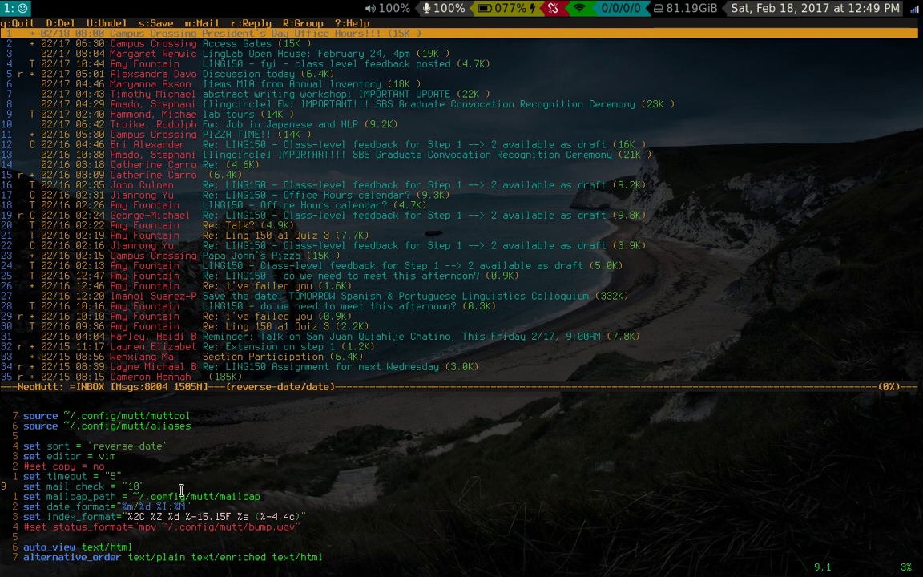
key("j")
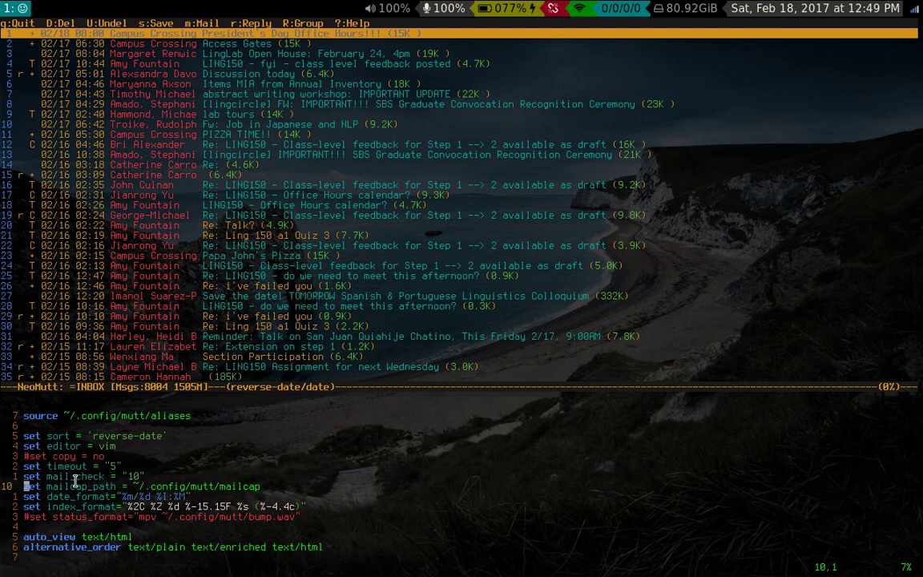
- Scroll through the muttrc's key bindings down to the account-switching macros at its end
key("j")
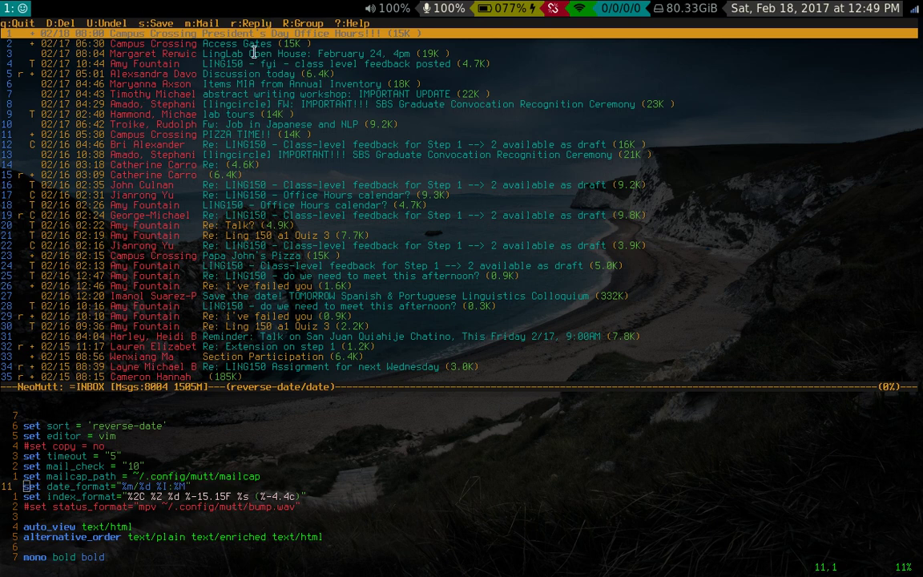
key("j")
key("j")
key("j")
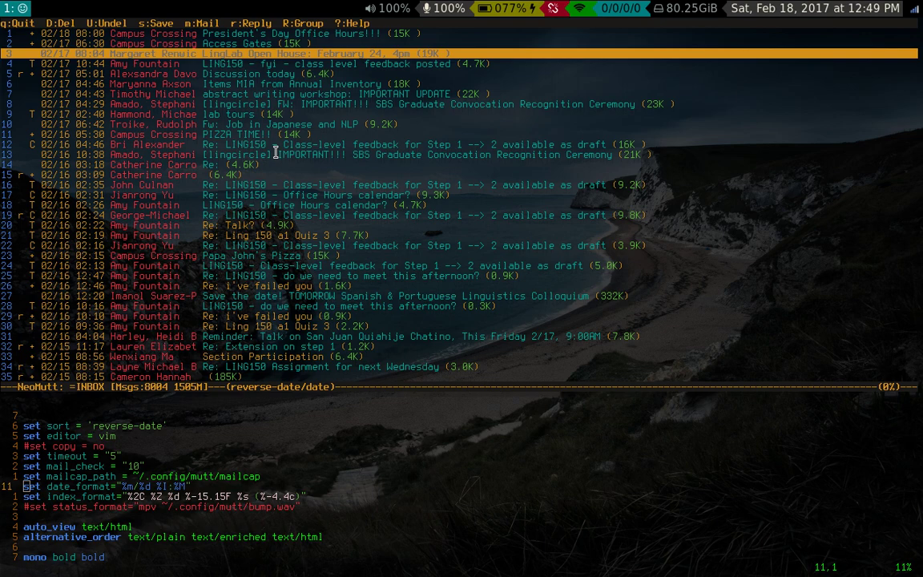
key("j")
key("j")
key("j")
key("j")
key("j")
key("j")
key("j")
key("j")
key("j")
key("j")
key("j")
key("j")
key("j")
key("j")
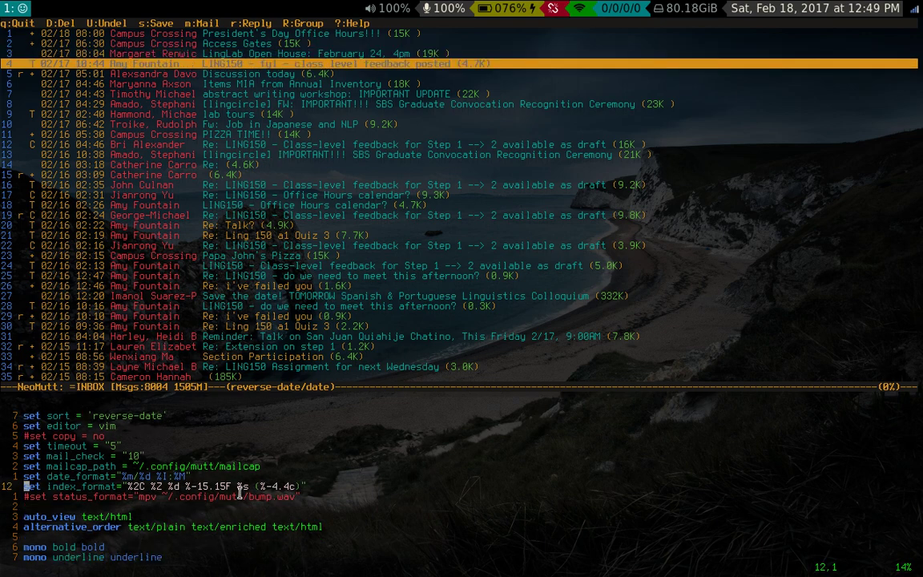
key("j")
key("j")
key("j")
key("j")
key("j")
key("j")
key("j")
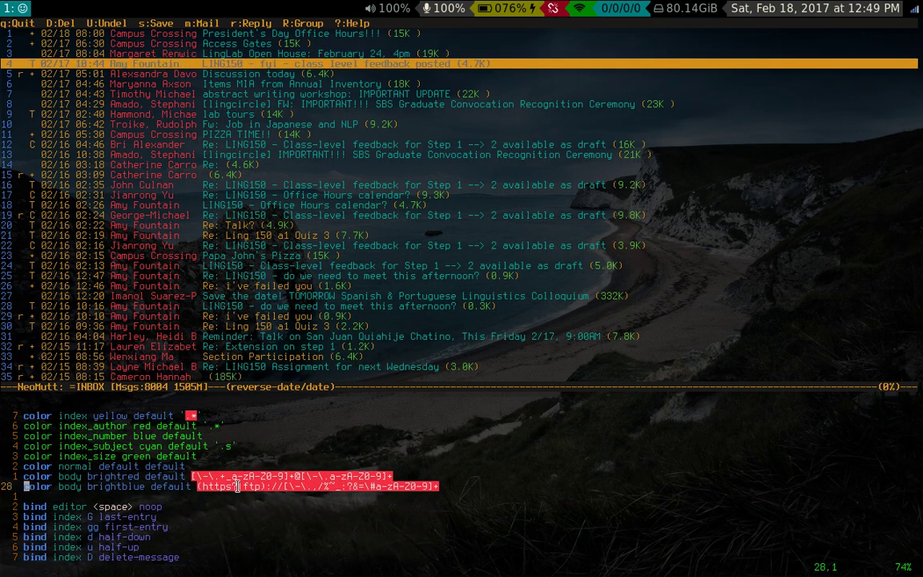
key("j")
key("j")
key("j")
key("j")
key("j")
key("j")
key("j")
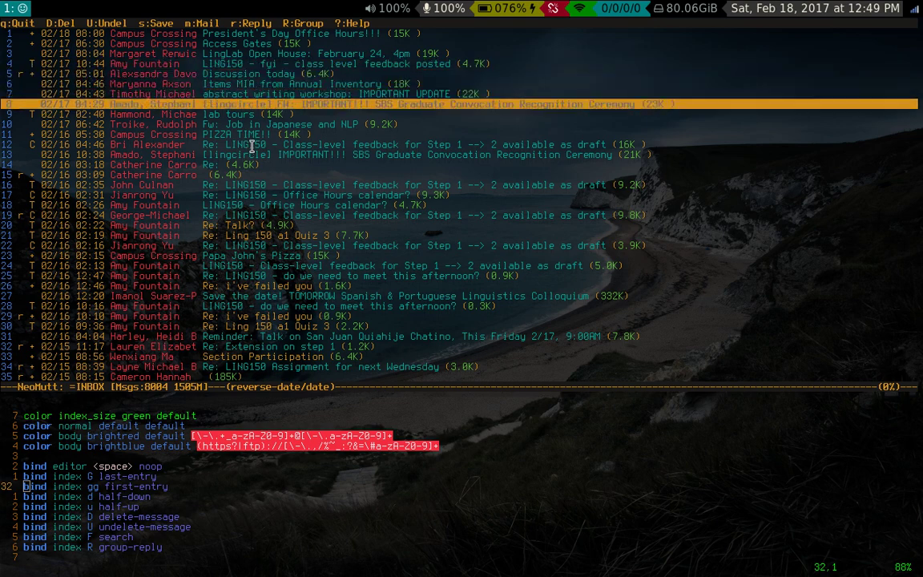
key("d")
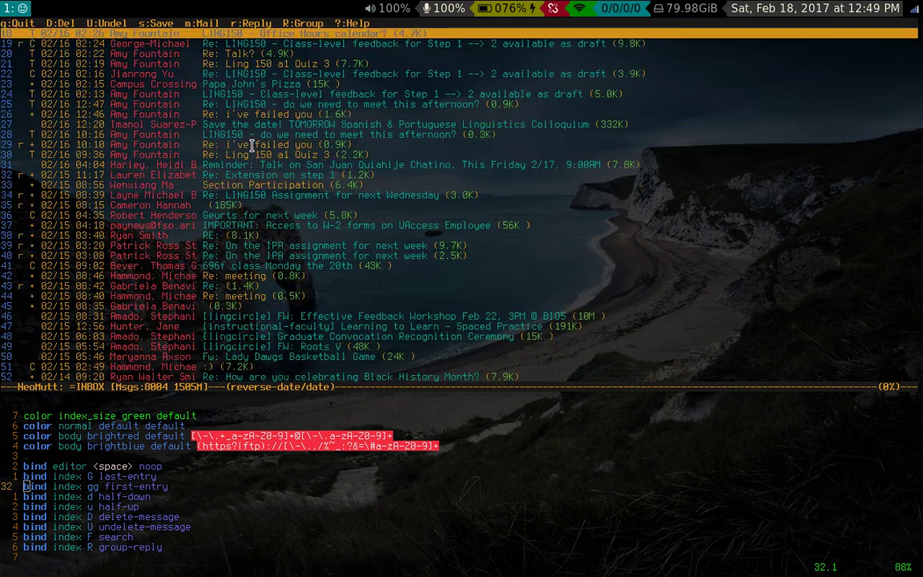
key("d")
key("u")
key("u")
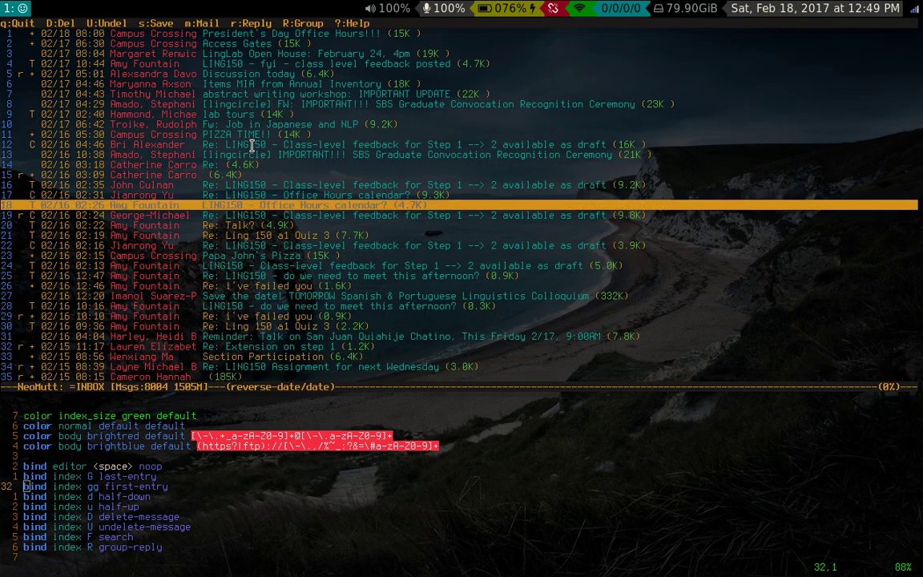
key("u")
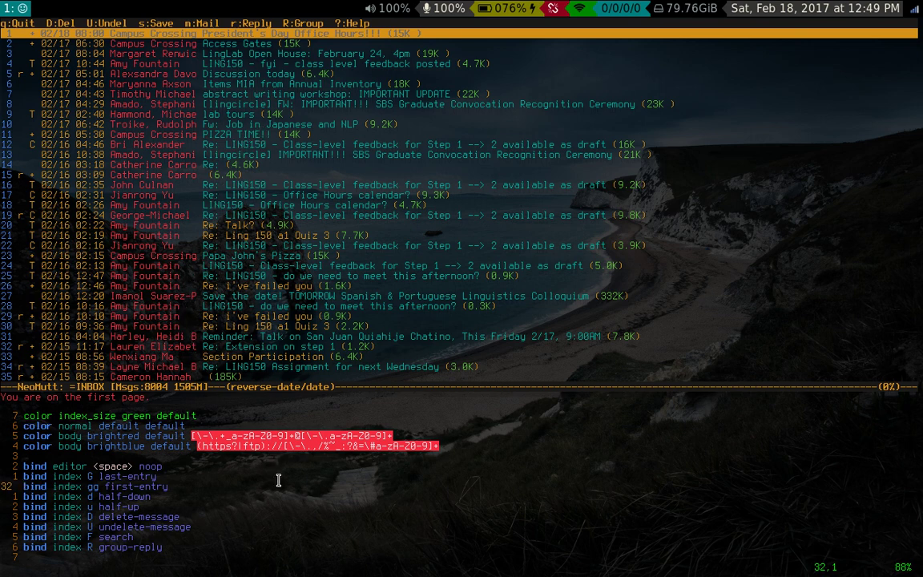
key("braceright")
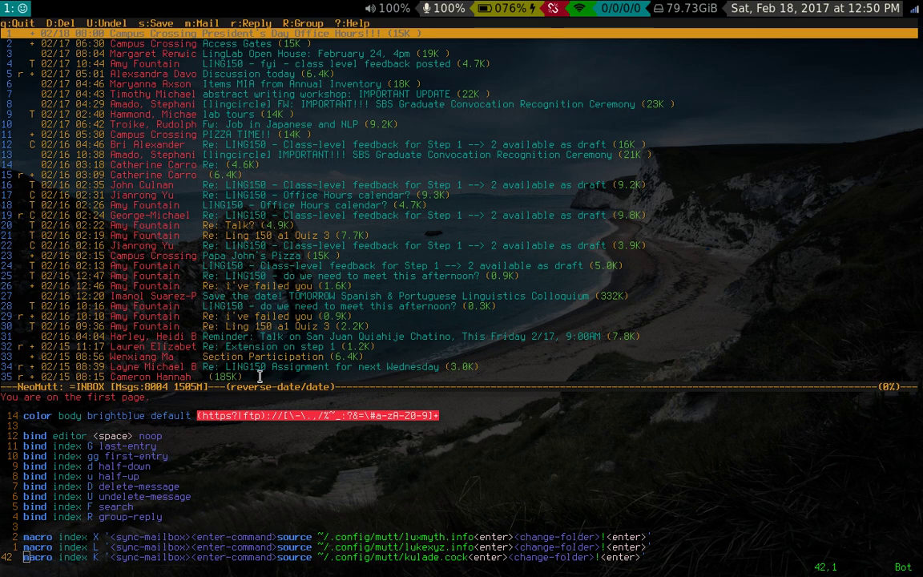
key("g")
key("g")
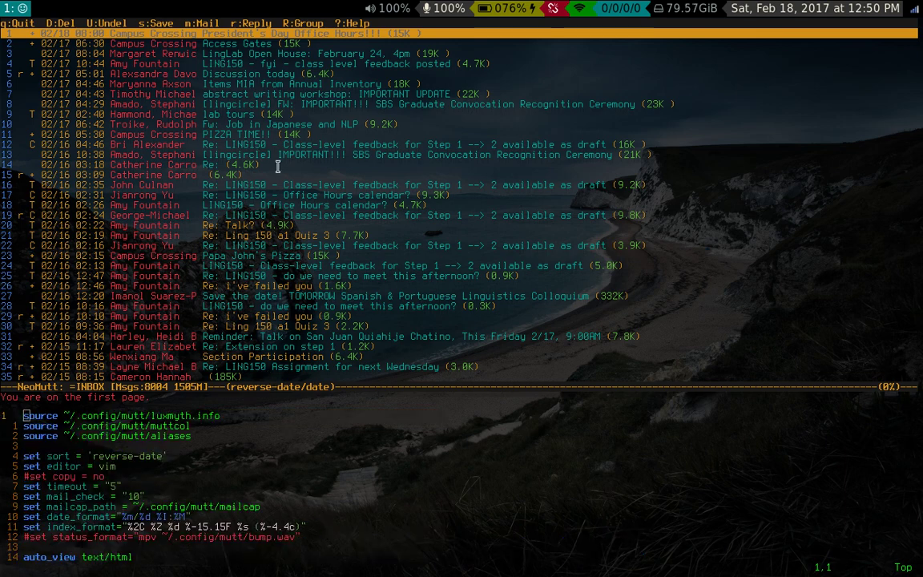
- Start a new message addressed to the user's own cock.li address
key("m")
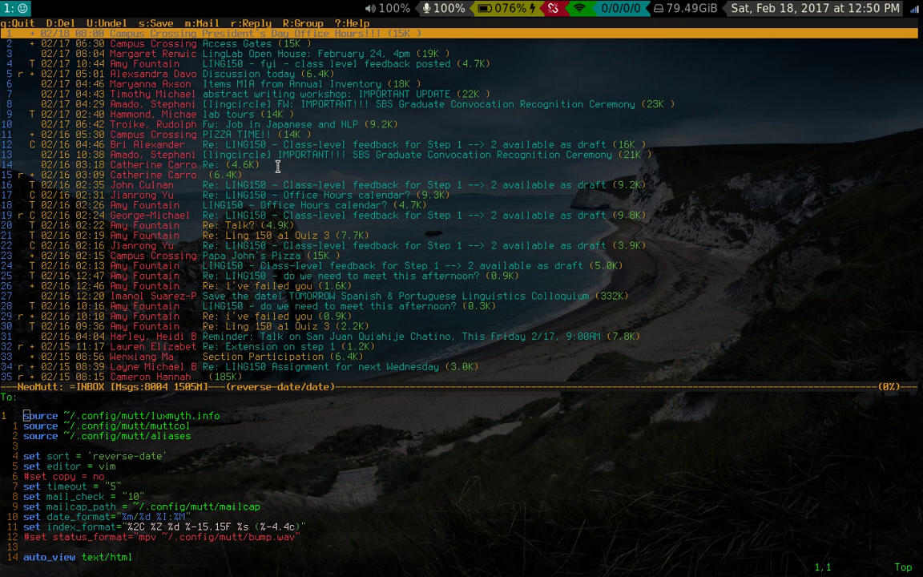
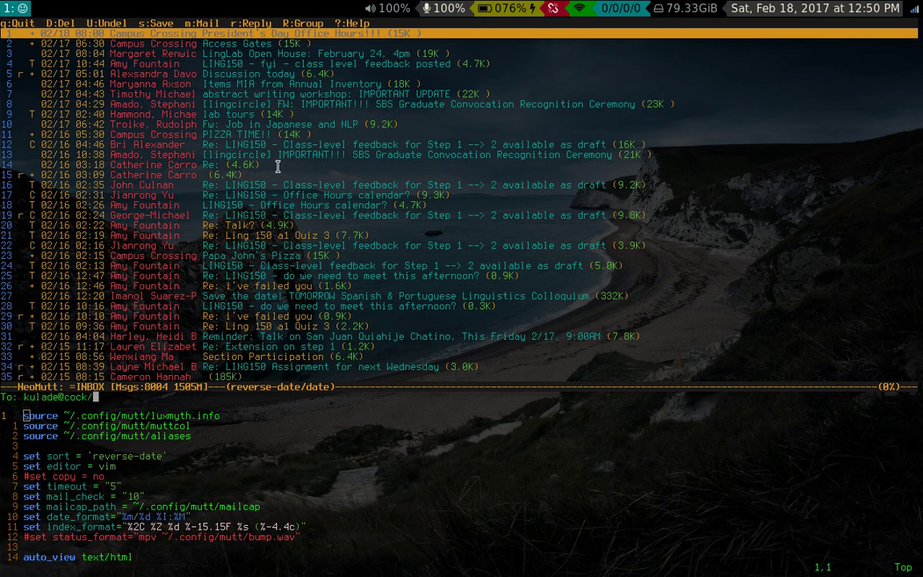
key("Return")
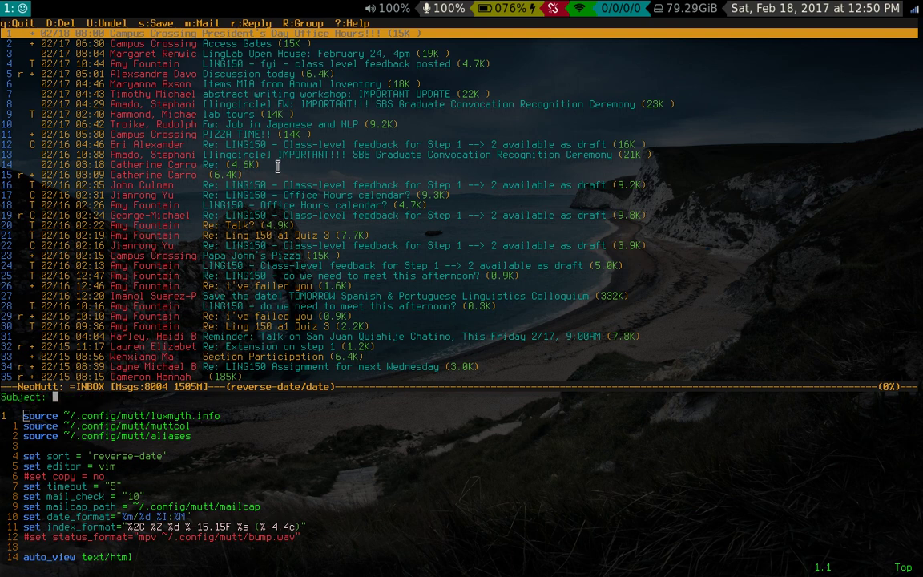
- Give the message subject 'testing' and write 'Hey,' and 'This is a message.' in the body
type("testing")
key("Return")
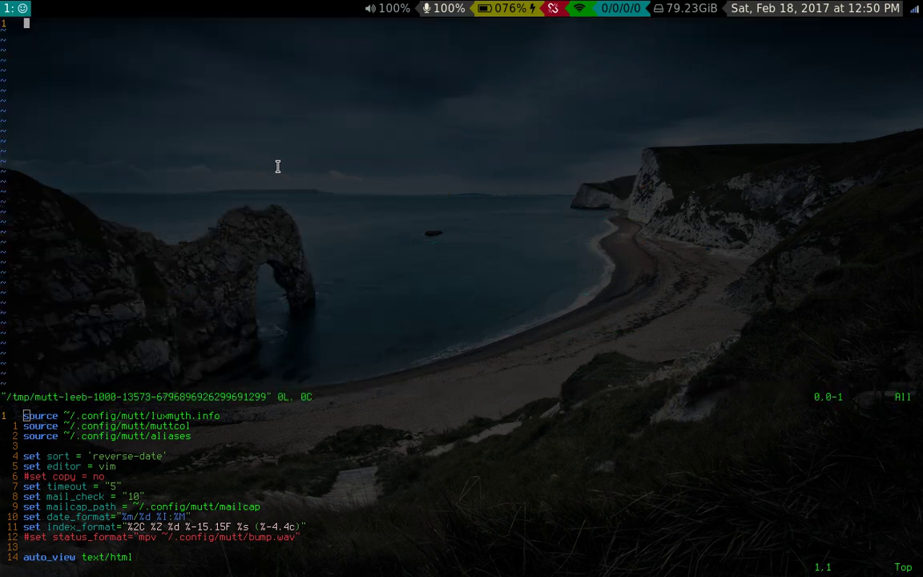
key("i")
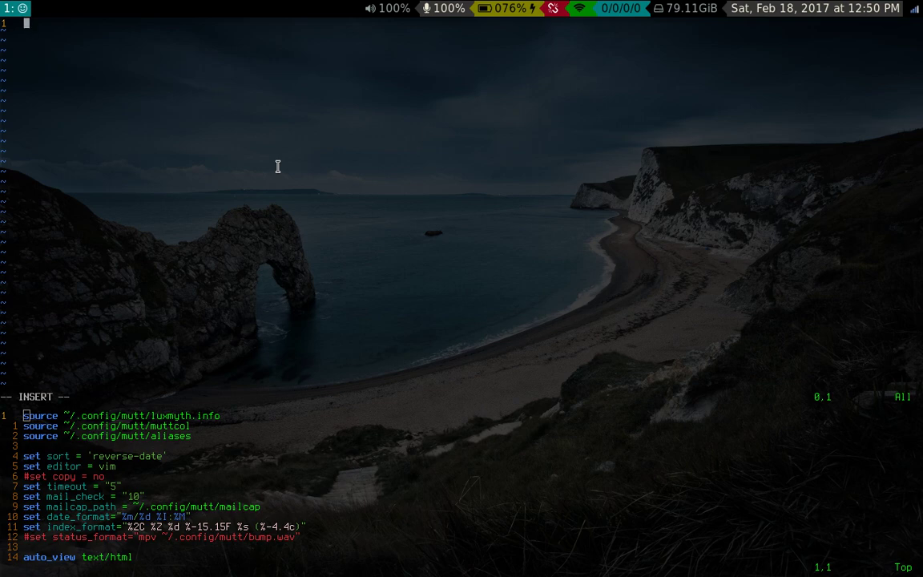
type("Hey,")
key("Return")
key("Return")
type("This is a mes")
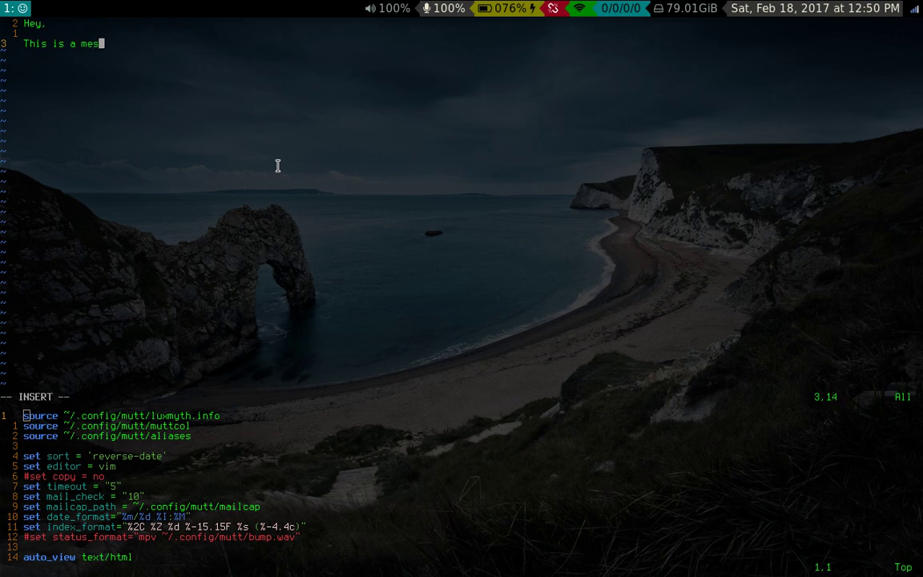
type("sage.")
- Sign off with the sender's name, save the draft, and send the message
key("Return")
key("Return")
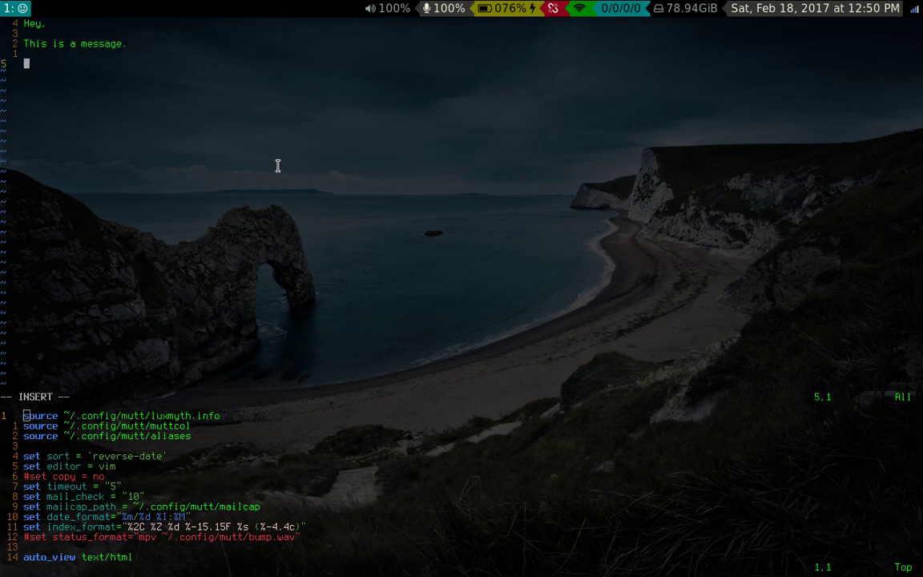
type("Luke")
key("Escape")
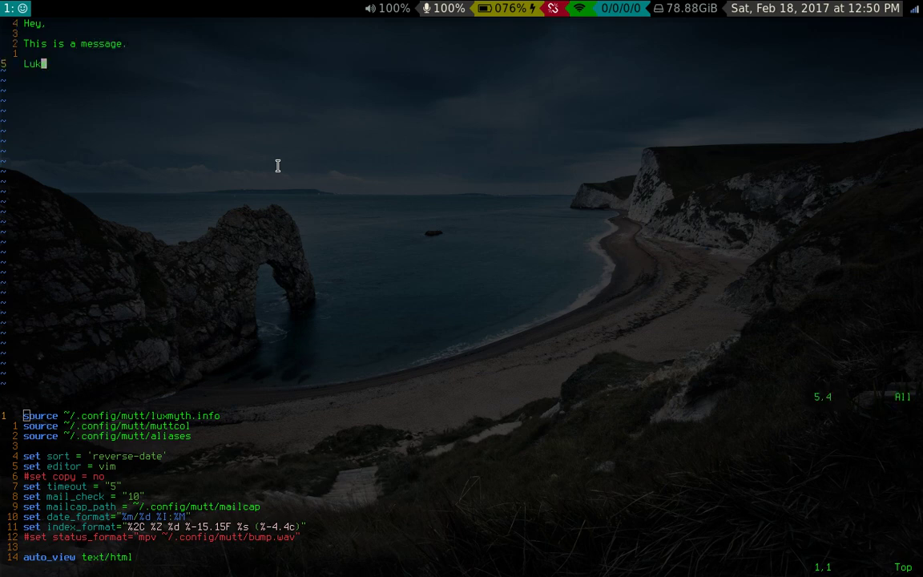
key("shift+z")
key("shift+z")
key("y")
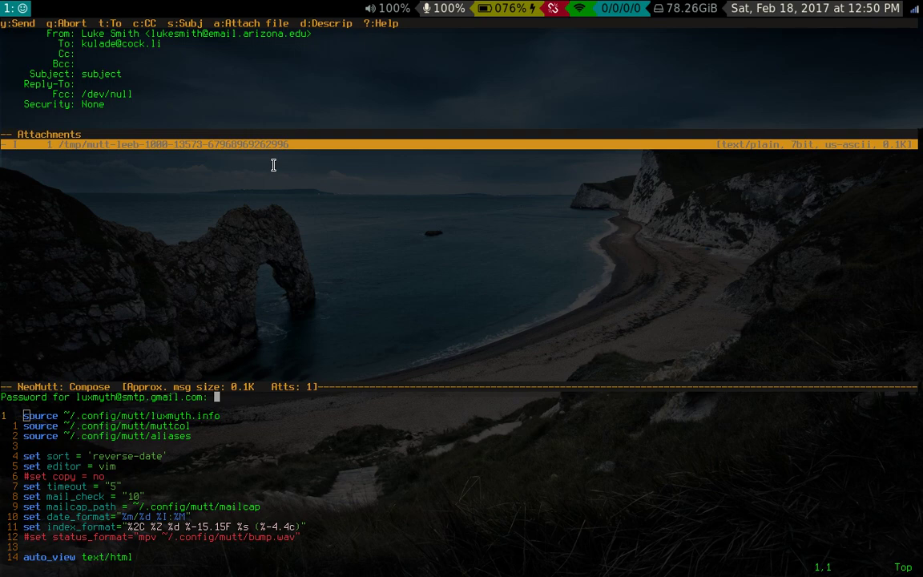
- Enter the outgoing-mail password to send the message, then focus and enlarge the muttrc editor pane
key("Return")
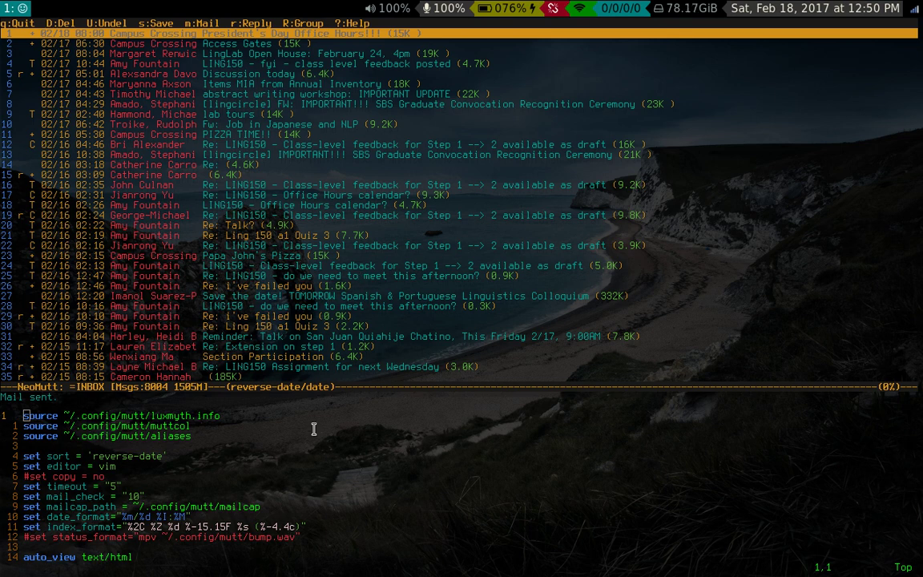
key("Down")
key("Down")
key("Up")
key("Up")
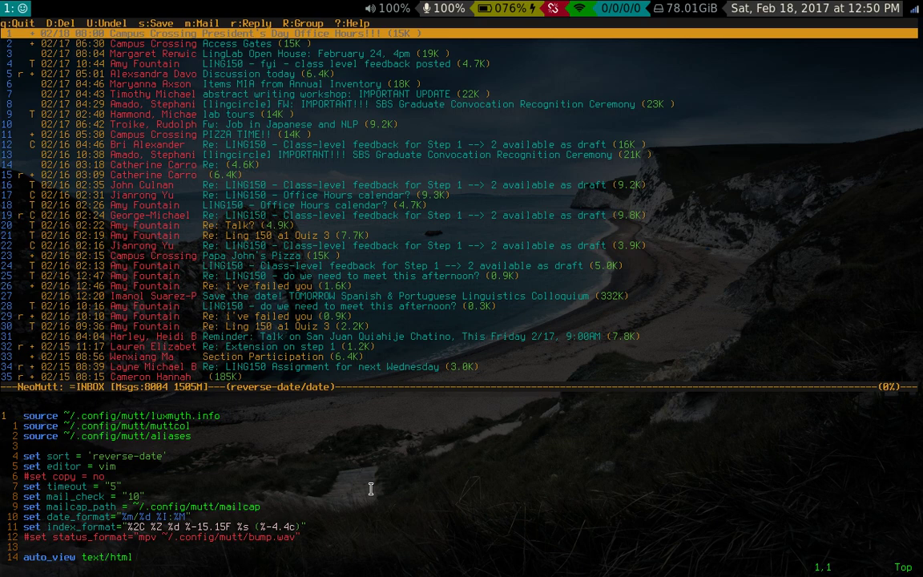
left_click(161, 391)
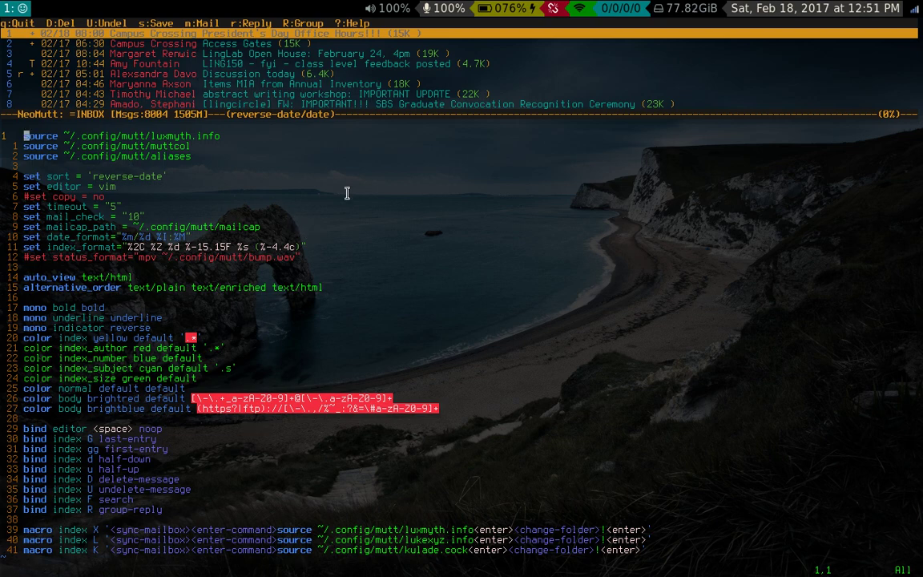
- Edit the Gmail account file luxmyth.info in a new terminal using the cf alias
key("super+Return")
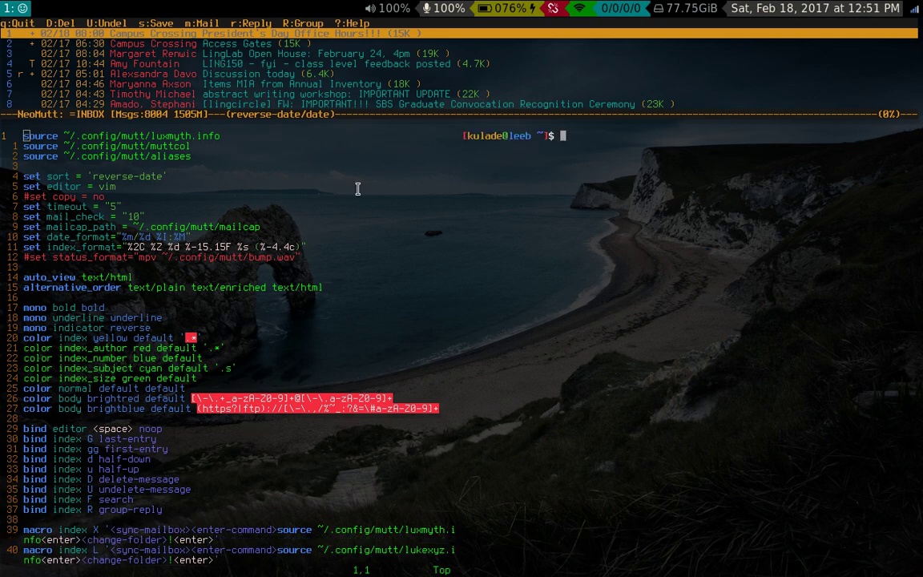
type("cf")
key("Return")
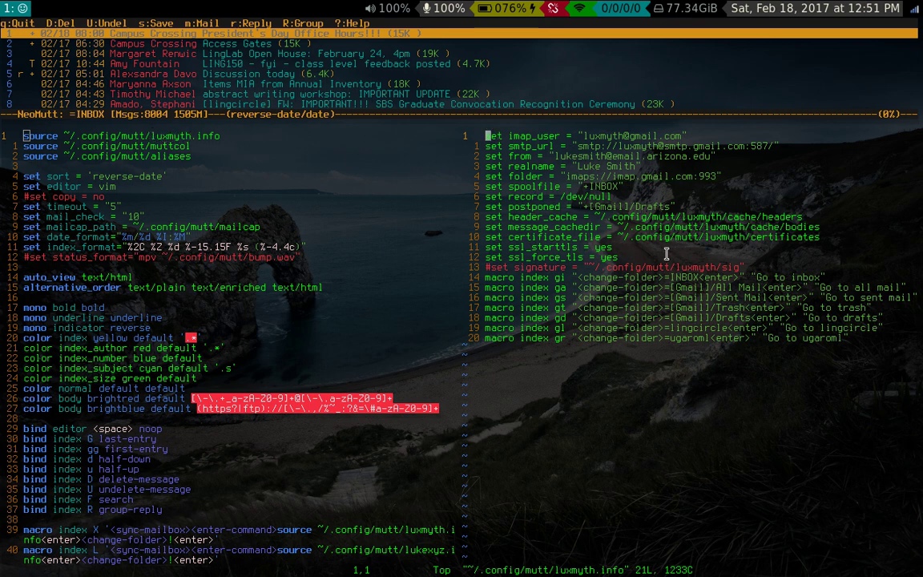
- Comment out the 'set signature' line with # and make the NeoMutt window taller
key("j")
key("j")
key("j")
key("j")
key("j")
key("j")
key("j")
key("j")
key("j")
key("j")
key("j")
key("j")
key("j")
key("j")
key("j")
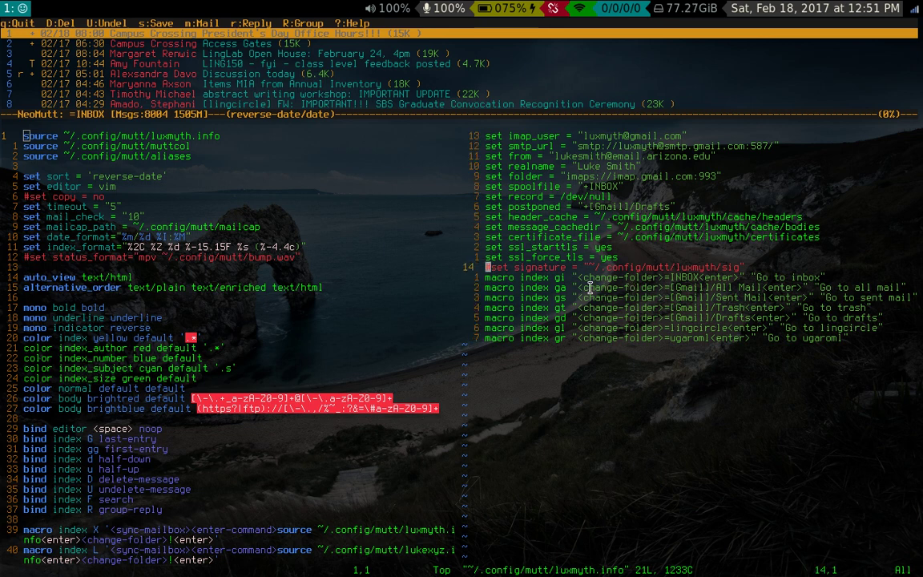
key("k")
key("k")
type("I#")
key("Escape")
key("super+shift+u")
key("super+shift+u")
key("super+shift+u")
key("super+shift+u")
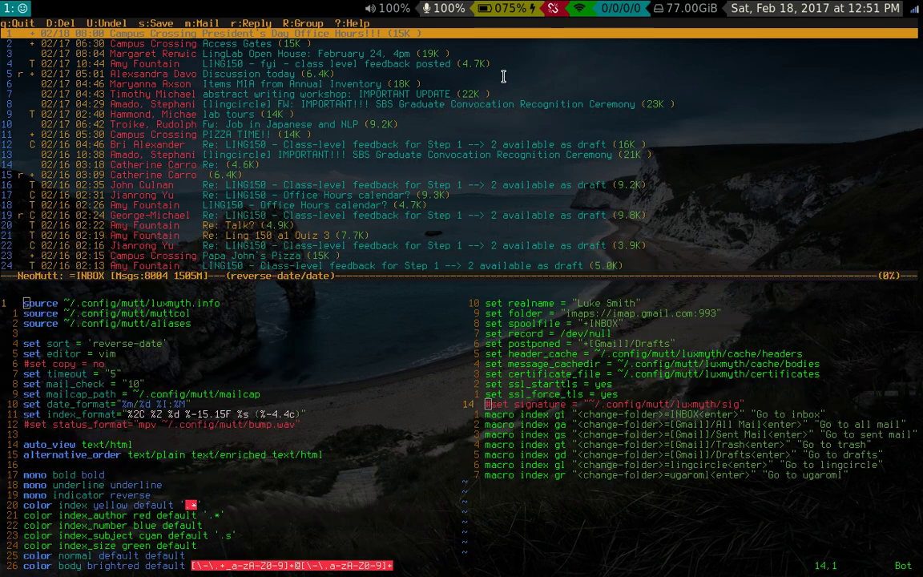
key("j")
key("j")
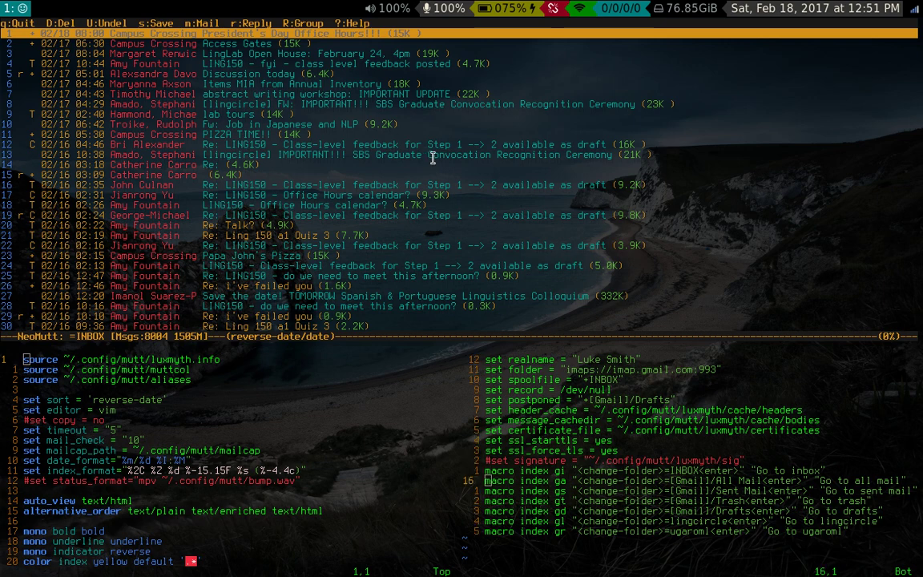
key("dollar")
- Jump NeoMutt to Sent Mail then the lingcircle folder, review the folder macros, and close the Gmail account file
key("g")
key("s")
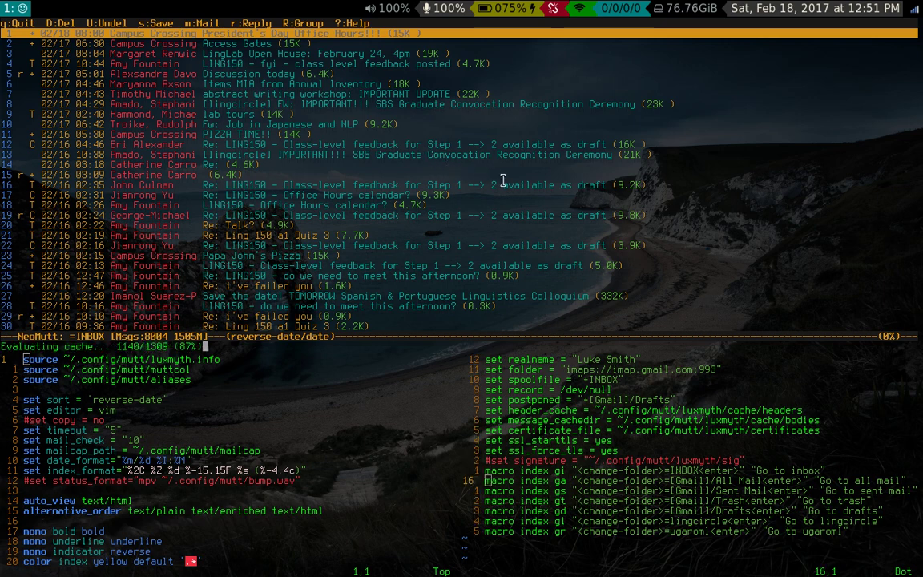
key("g")
key("l")
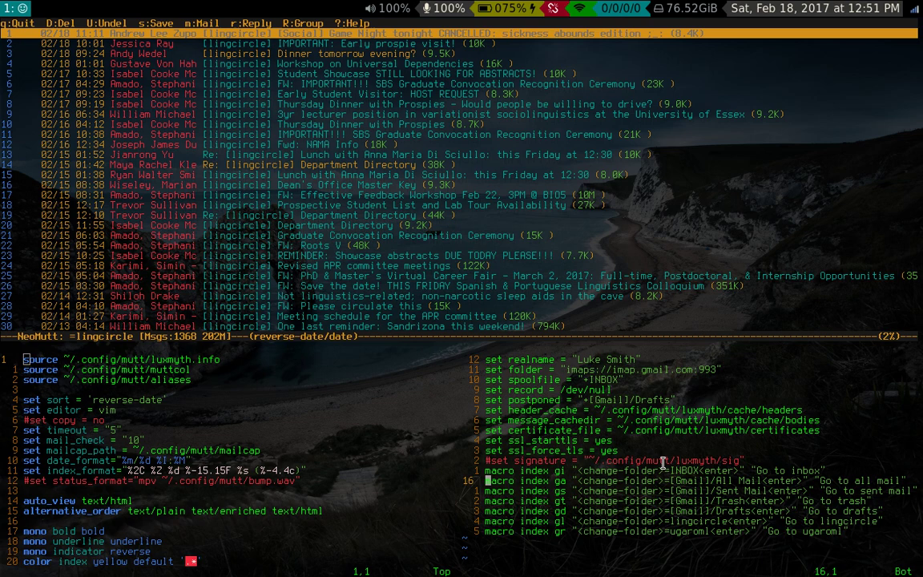
key("k")
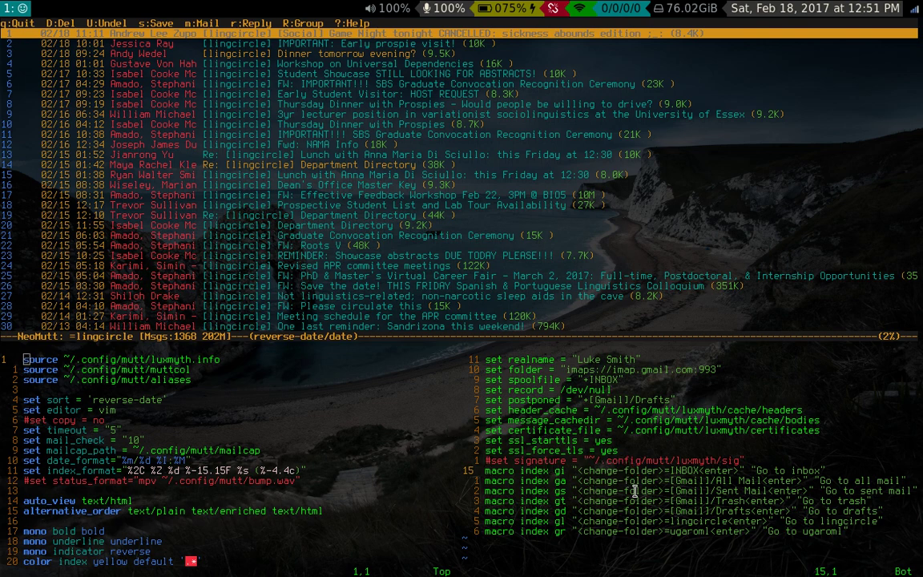
key("j")
key("j")
key("j")
key("j")
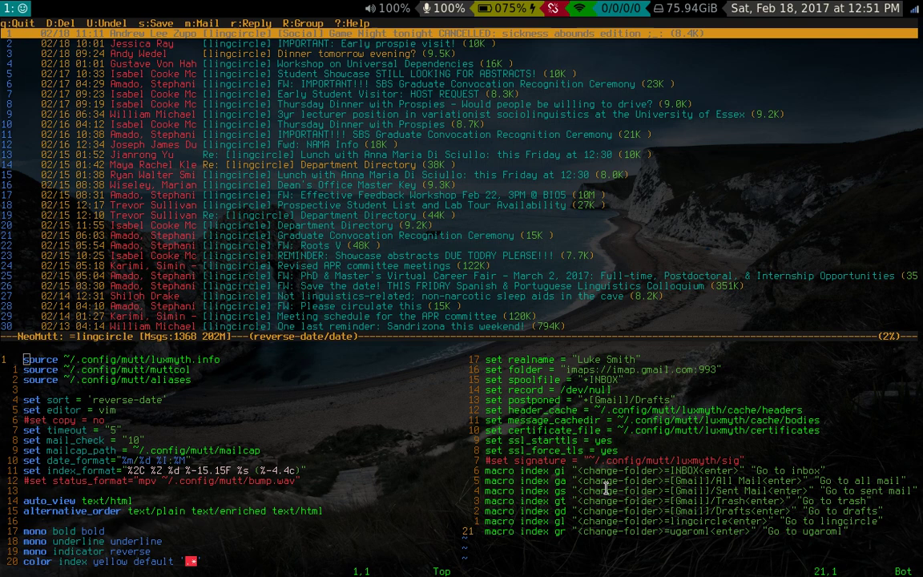
key("shift+z")
key("shift+z")
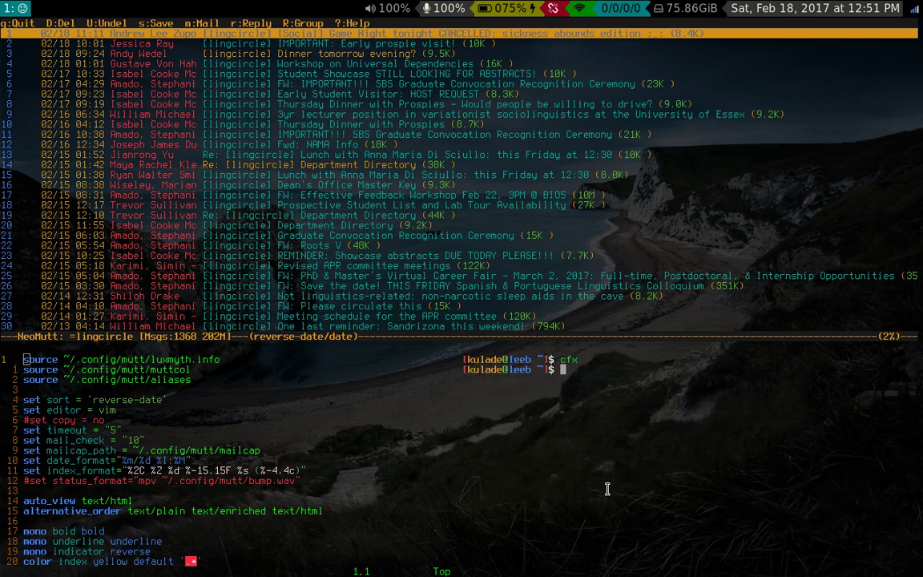
- Open the cock.li account config with cfx and jump to the muttrc's account-switching macro lines
type("cfx")
key("Return")
key("G")
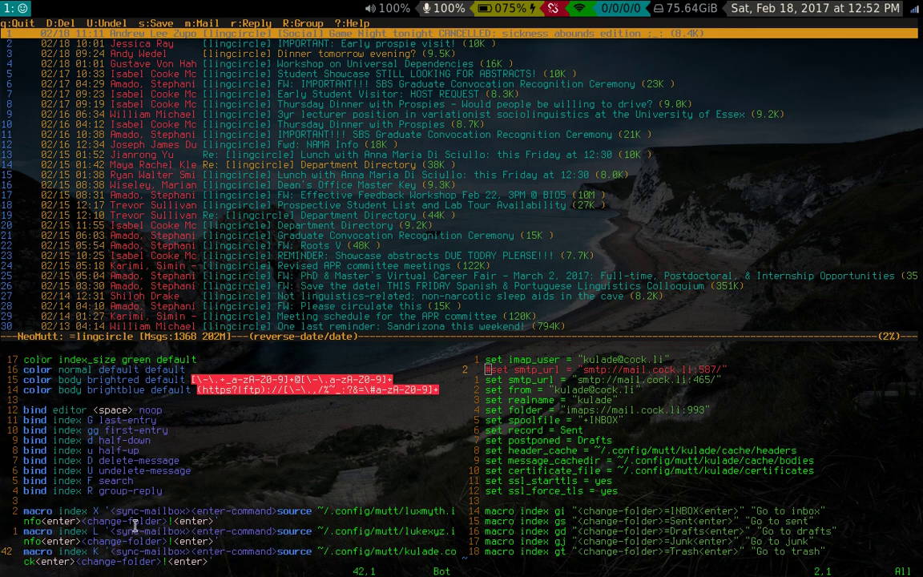
key("k")
key("k")
key("k")
key("k")
key("k")
key("k")
key("k")
key("k")
key("k")
key("k")
key("j")
key("j")
key("j")
key("j")
key("j")
key("j")
key("j")
key("j")
key("j")
key("j")
- Switch to the cock.li account with its password and read the arrived test message
key("shift+l")
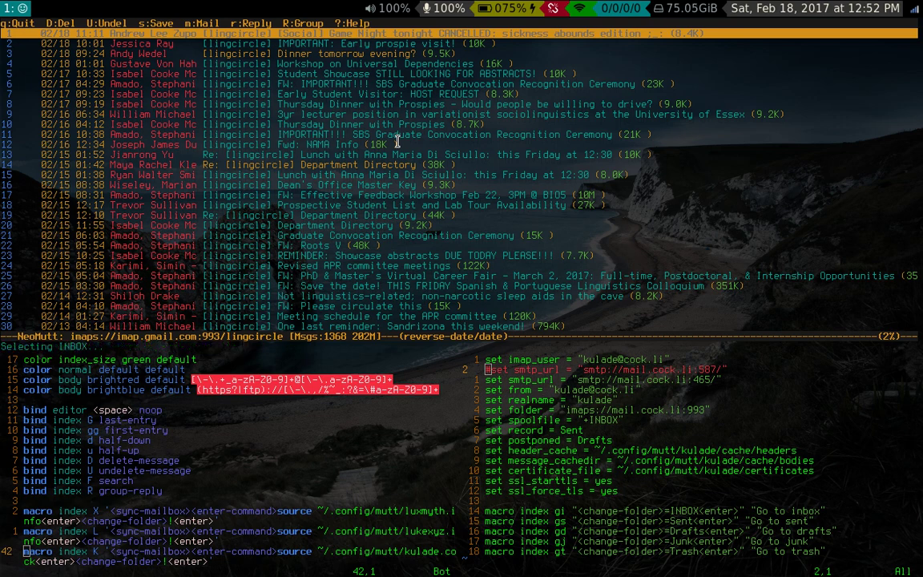
key("Return")
key("k")
key("Return")
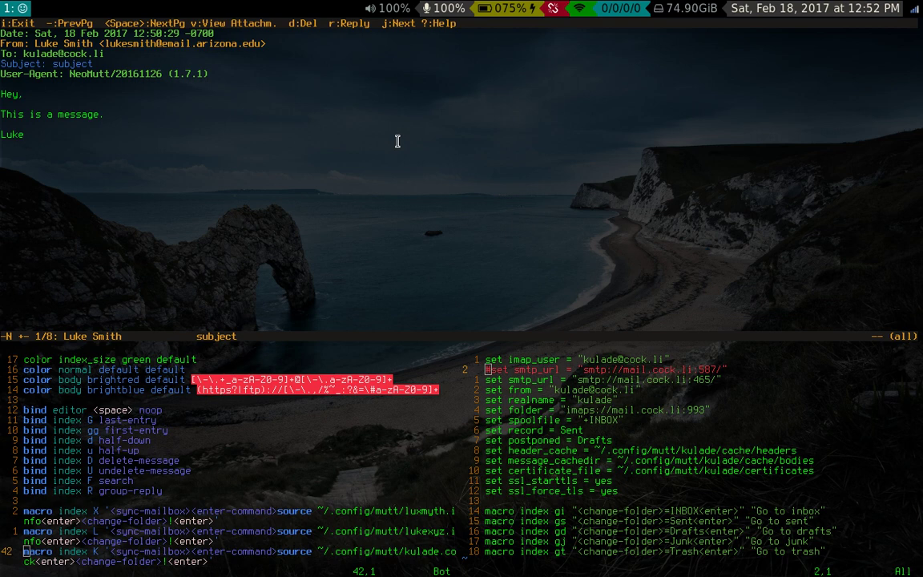
key("q")
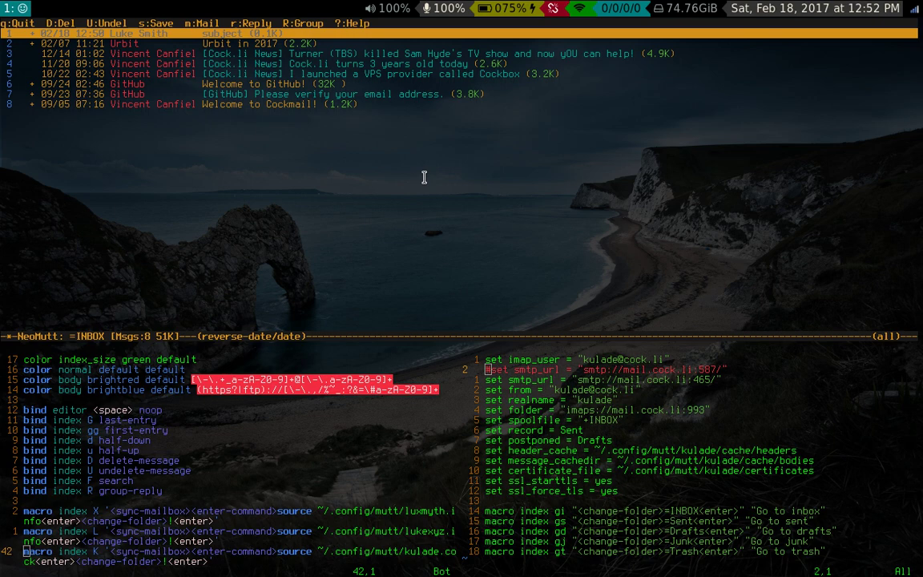
- Sync cock.li, return to the Gmail inbox, and close the cock.li settings file with :q
key("$")
key("K")
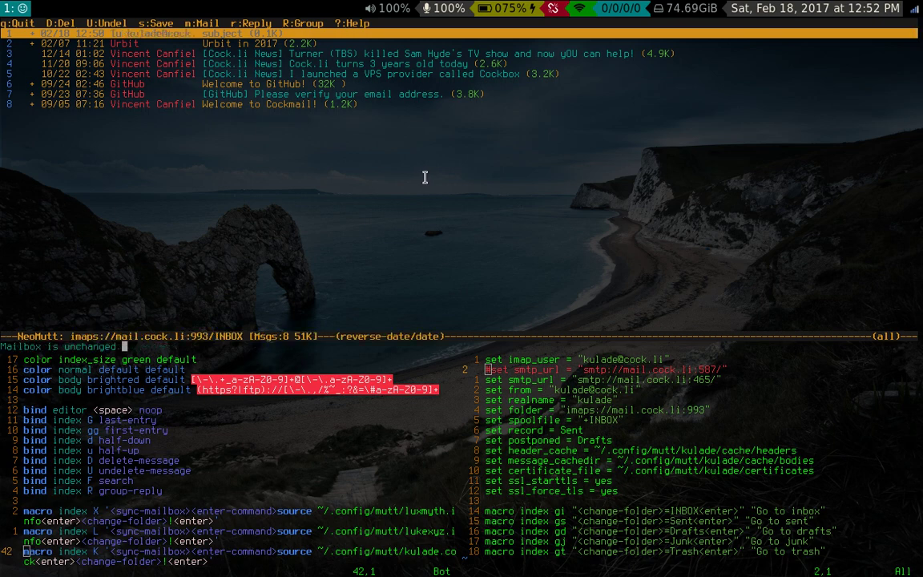
key("X")
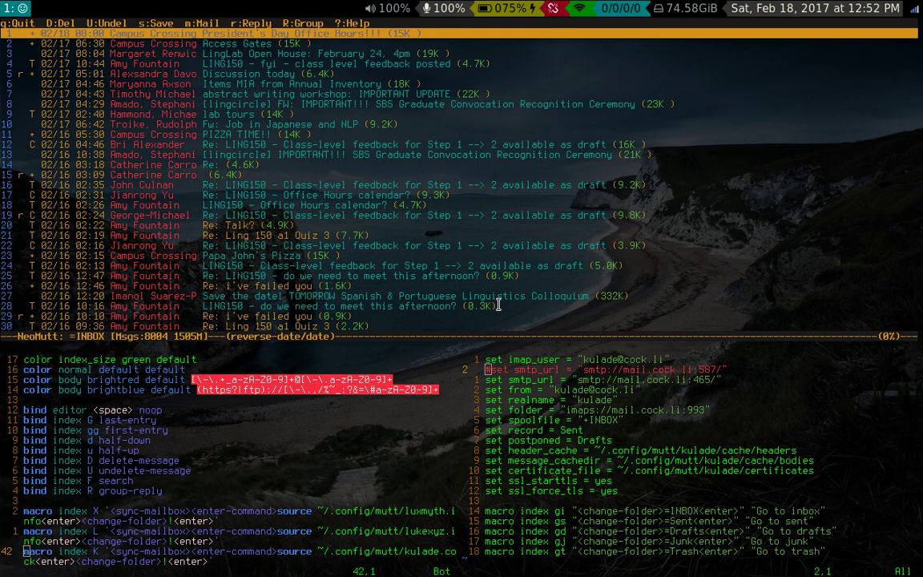
type(":q")
key("Return")
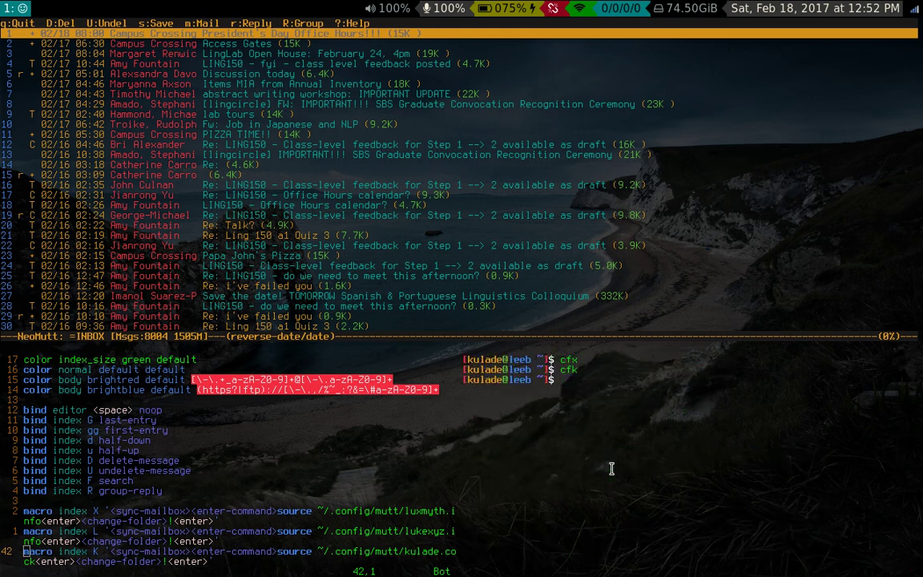
- Open the aliases file via cfa beside muttrc and locate muttrc's 'source aliases' path
type("cfa")
key("Return")
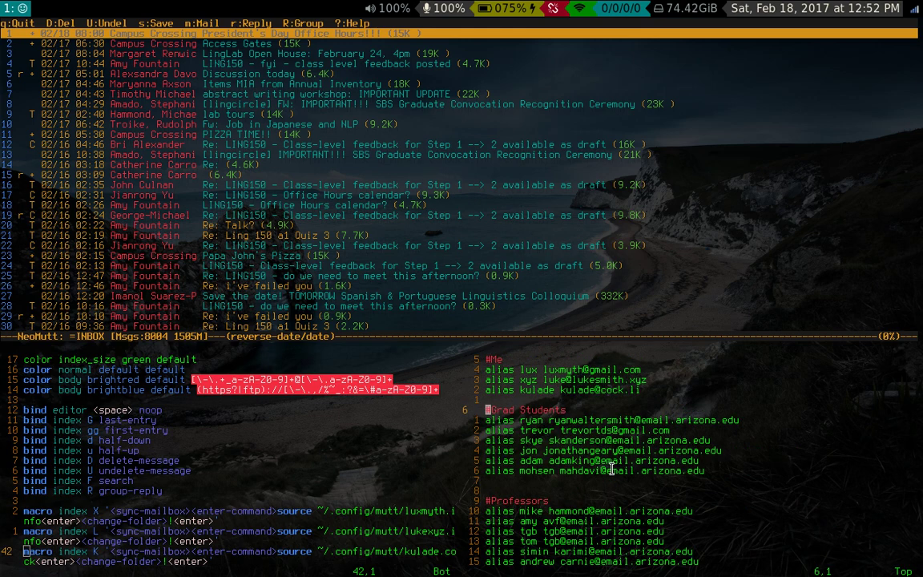
key("g")
key("g")
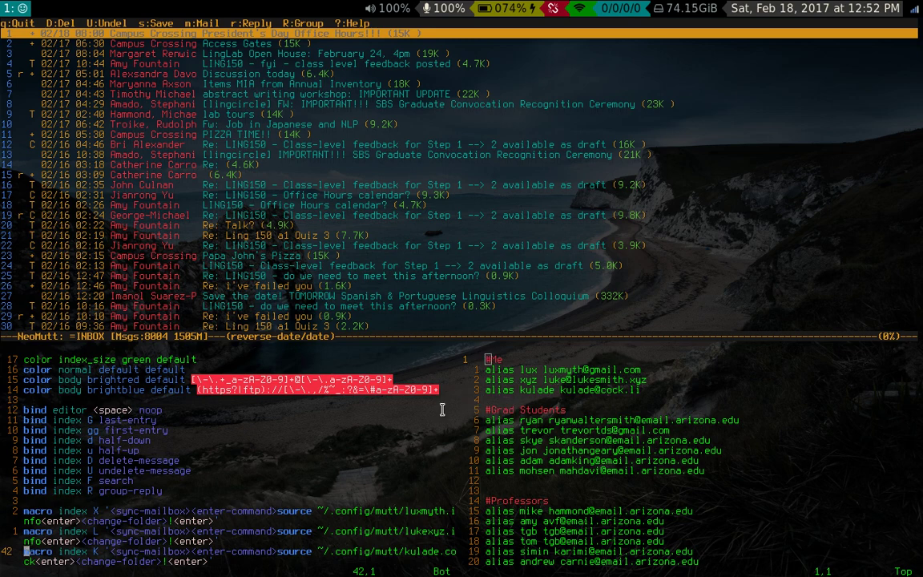
key("ctrl+l")
key("ctrl+h")
key("g")
key("g")
key("j")
key("j")
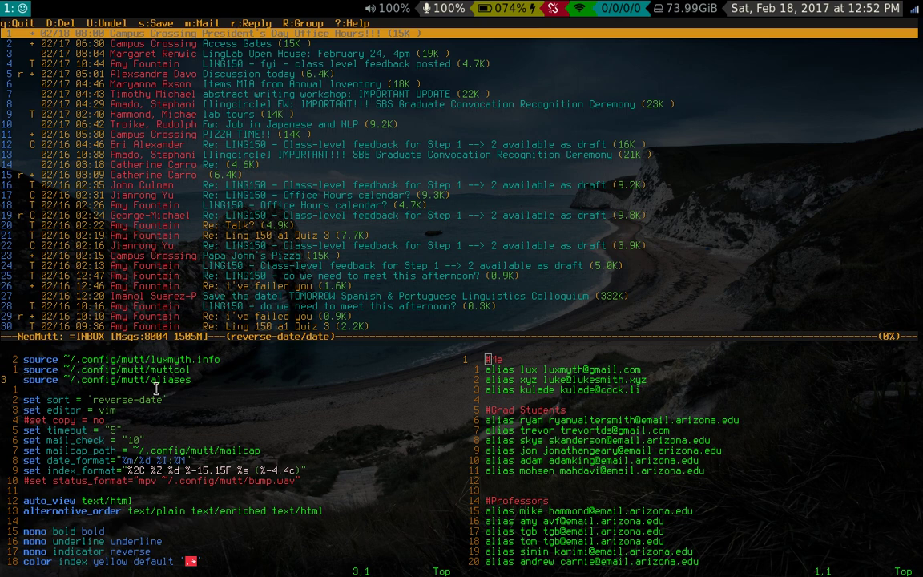
key("l")
key("w")
key("w")
key("w")
key("w")
key("w")
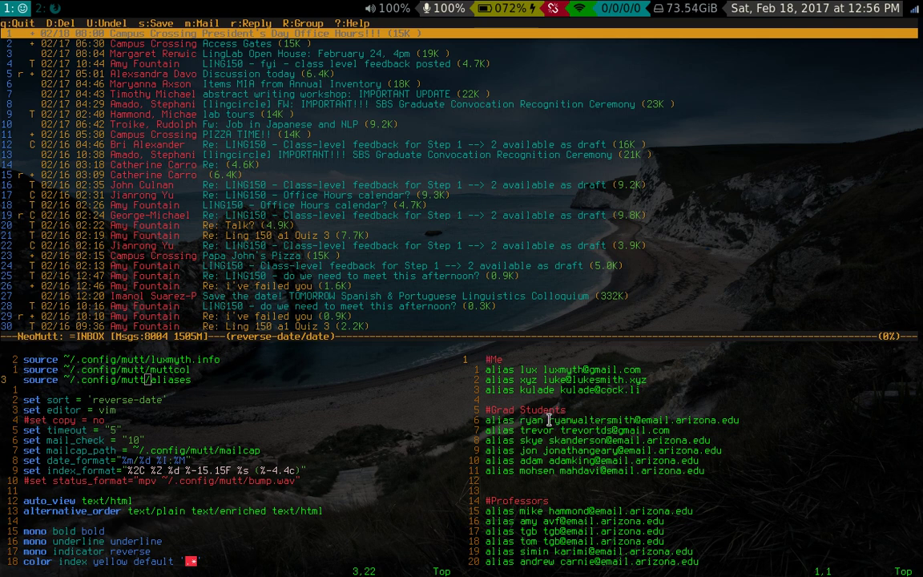
- Start a new message to the grad student alias 'lux' with subject 'email'
left_click_drag(542, 420, 745, 420)
left_click(745, 418)
type("mlux")
key("Return")
type("email")
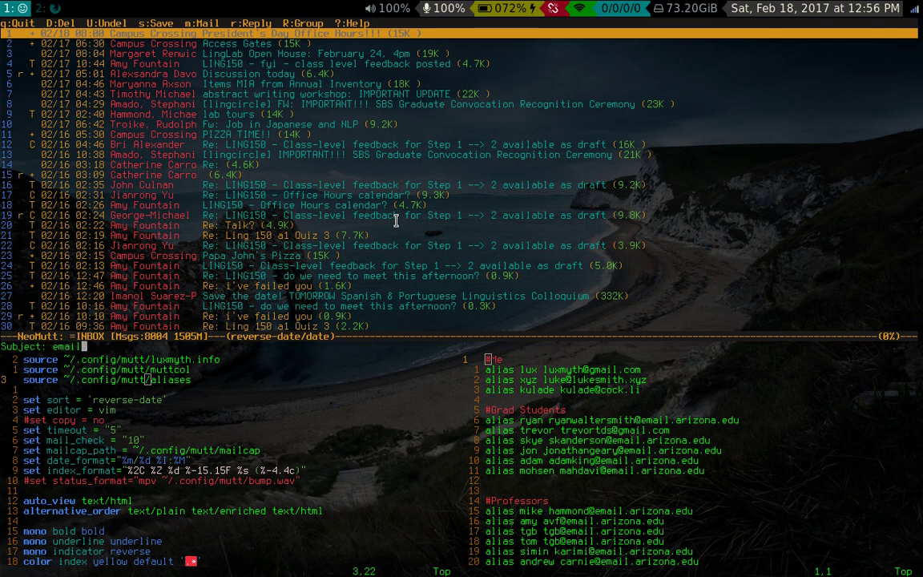
key("Return")
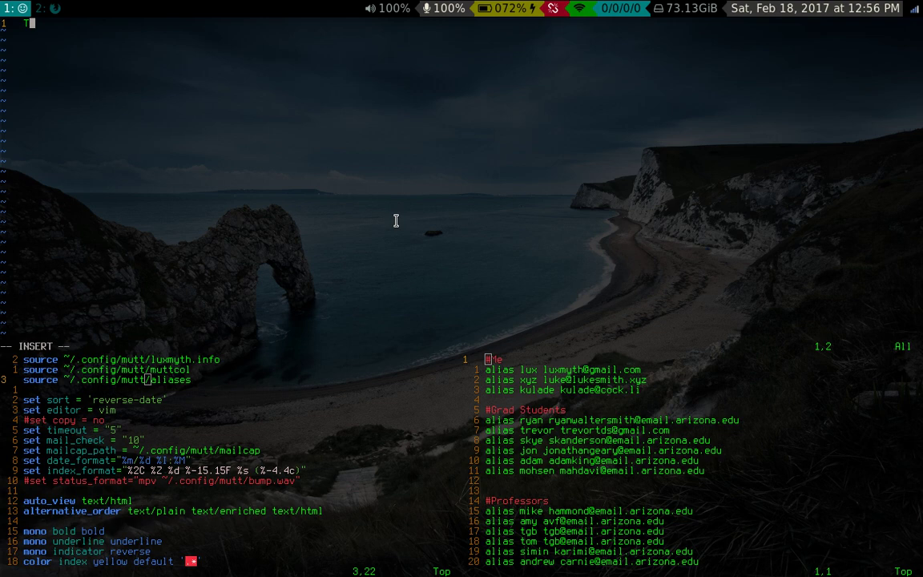
- Write the body 'lmao you're famous!!!!', save it with :wq, and send the message
key("BackSpace")
key("BackSpace")
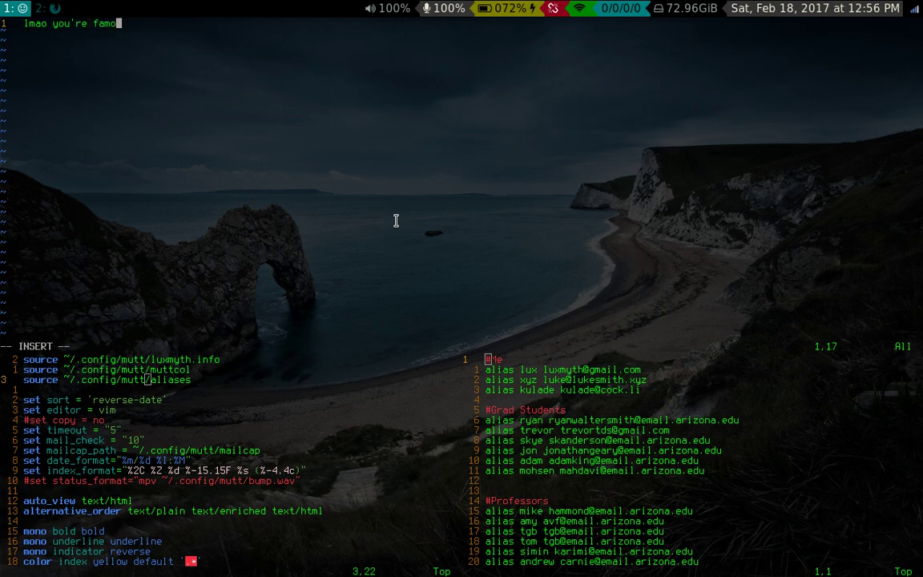
key("Escape")
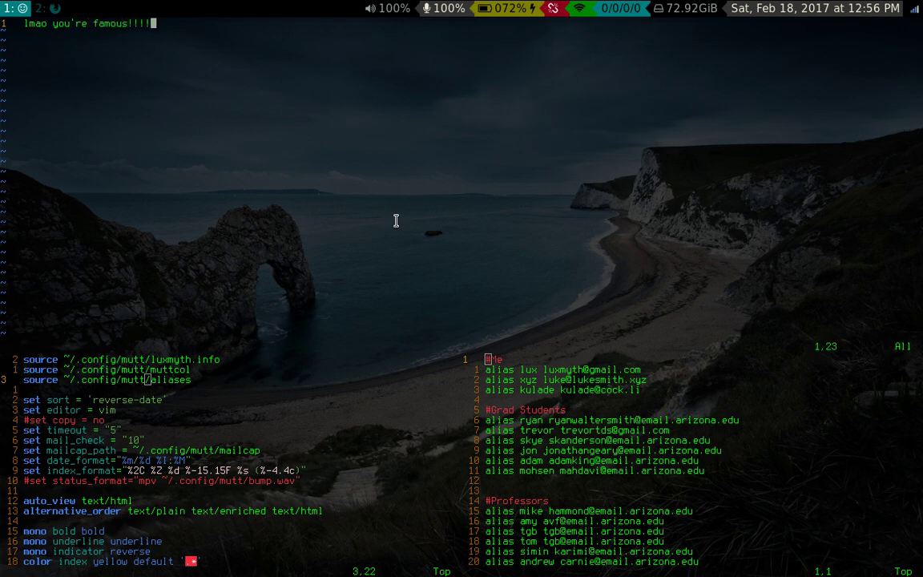
key("Return")
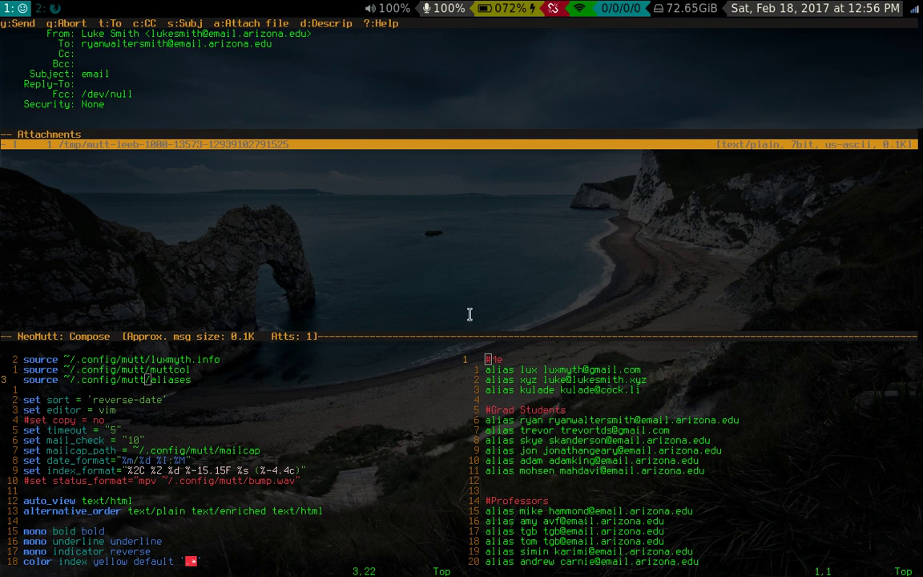
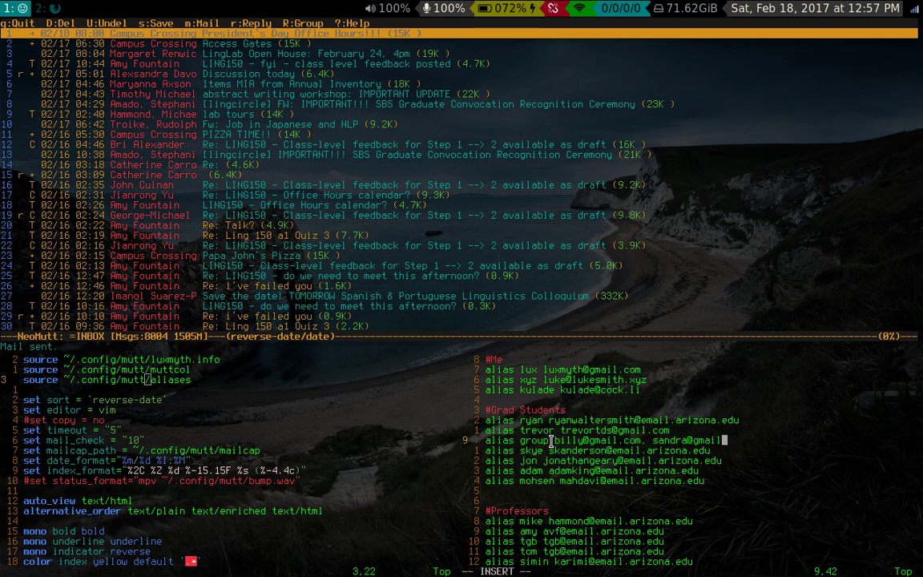
key("Escape")
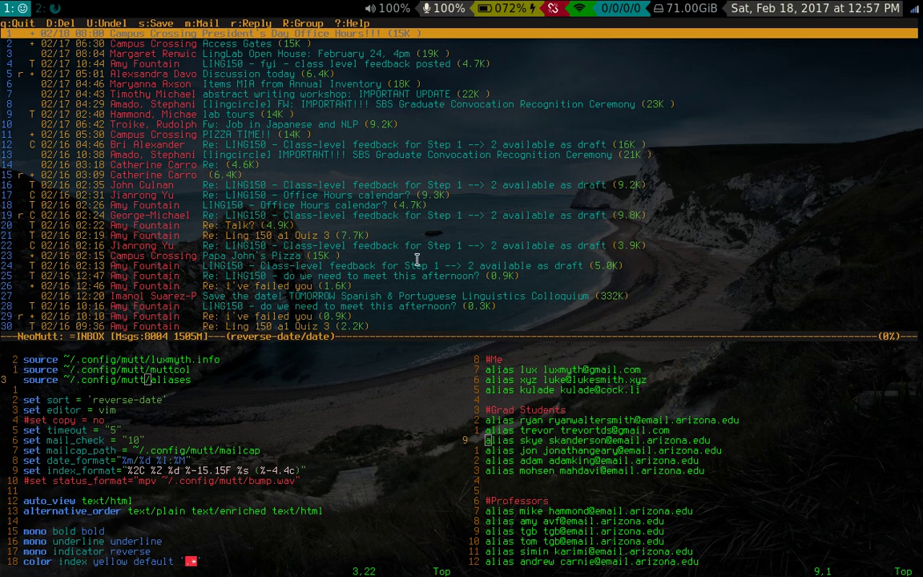
- Close the aliases split and jump between muttrc's top and its account-switching macros
type(":q")
key("Return")
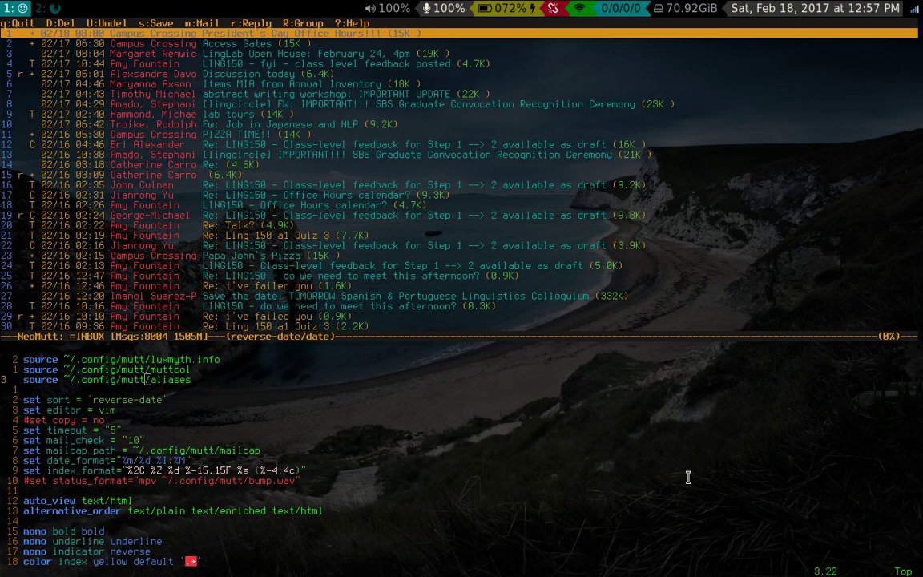
key("j")
key("G")
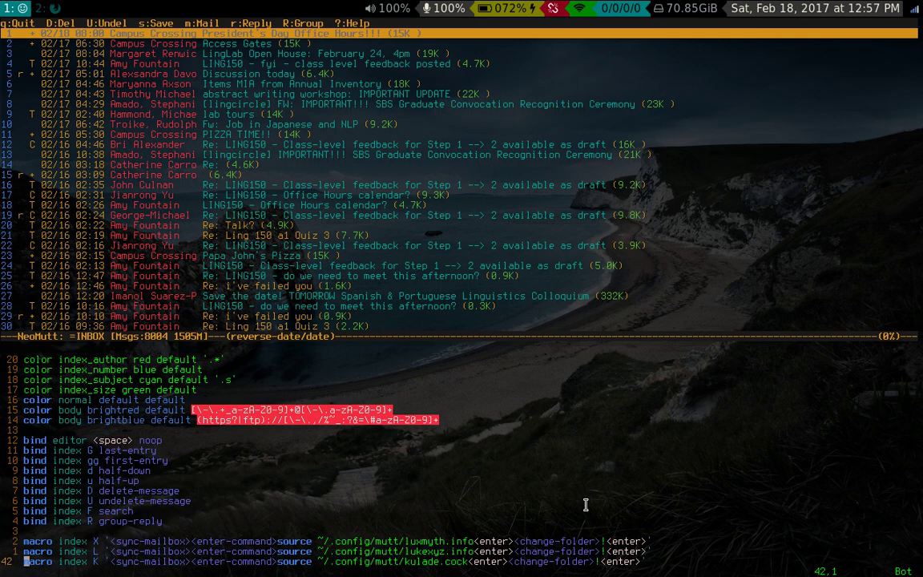
key("1")
key("2")
key("G")
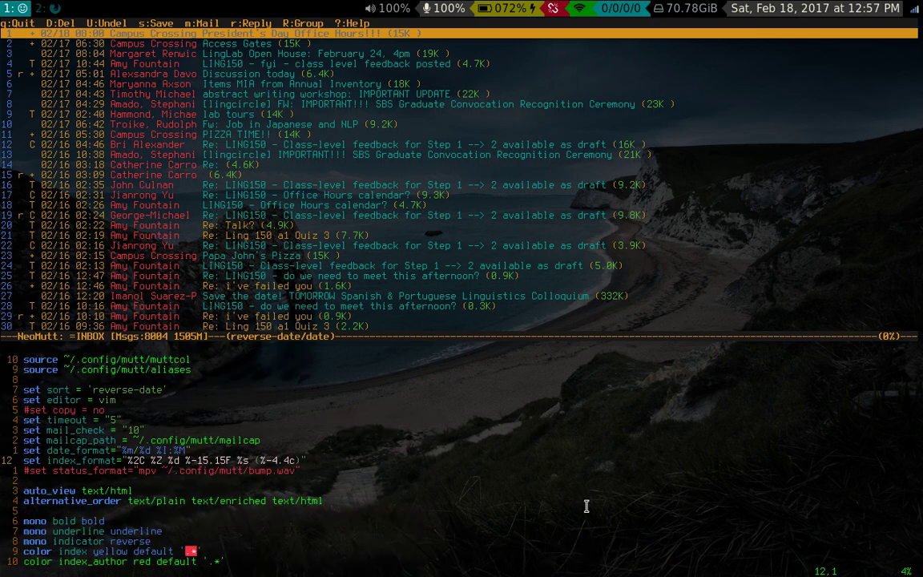
key("g")
key("g")
key("G")
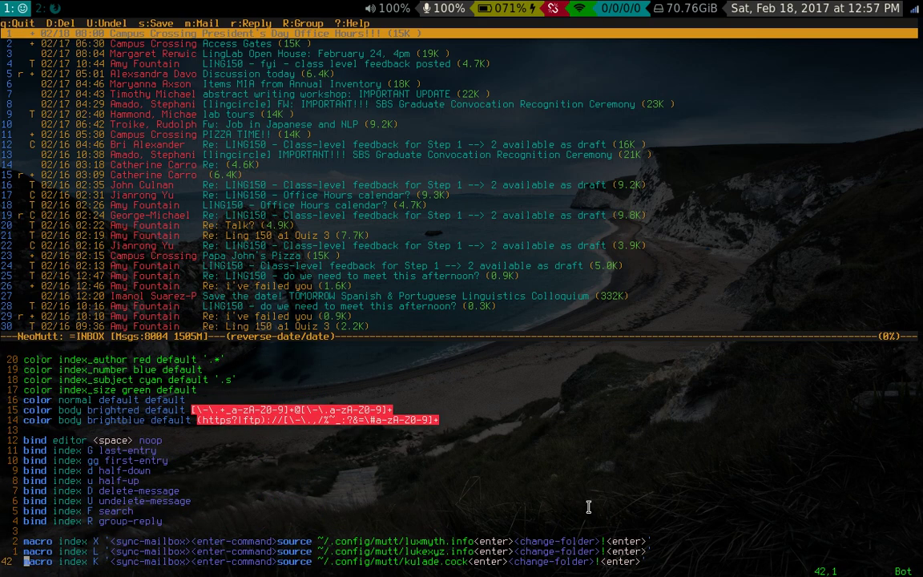
key("g")
key("g")
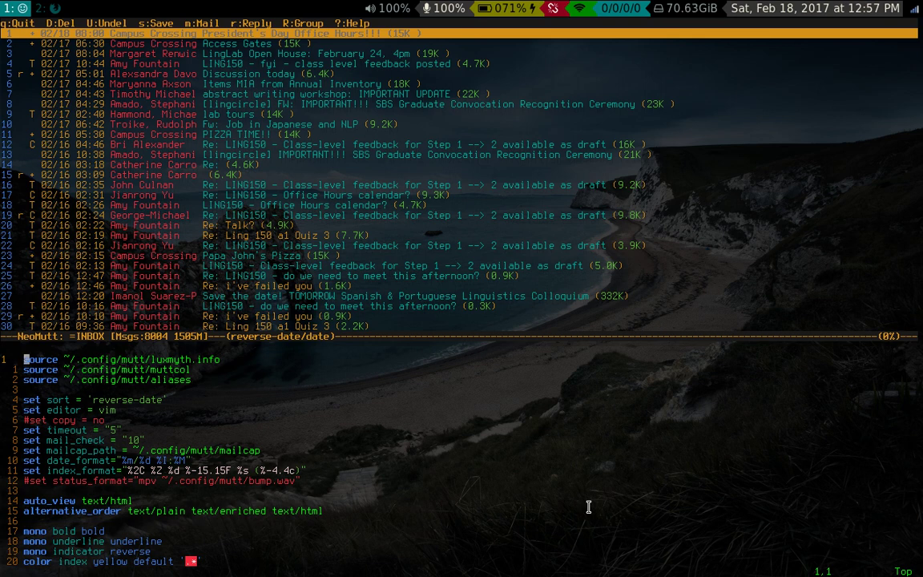
- Scroll through muttrc's source, mail_check and mono settings, then enlarge the mail index pane
key("j")
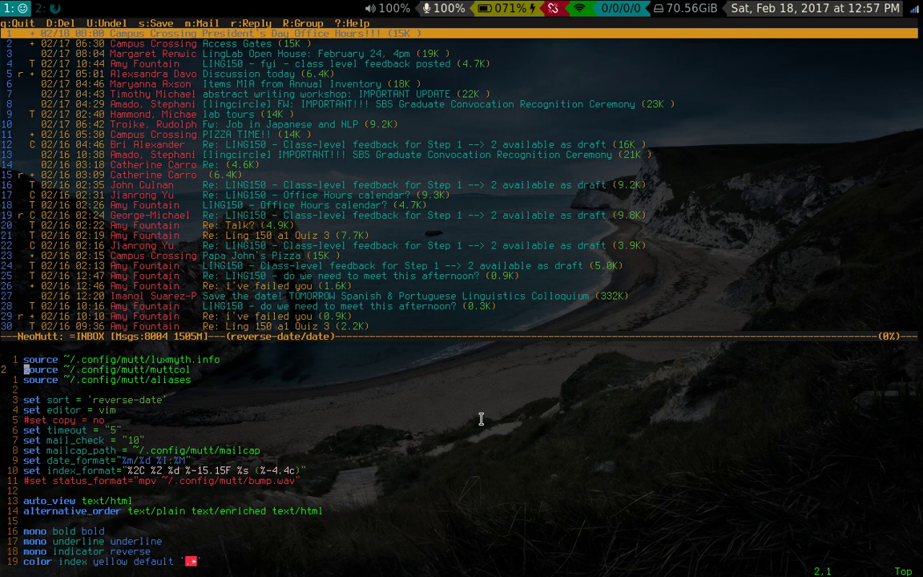
key("ctrl+d")
key("g")
key("g")
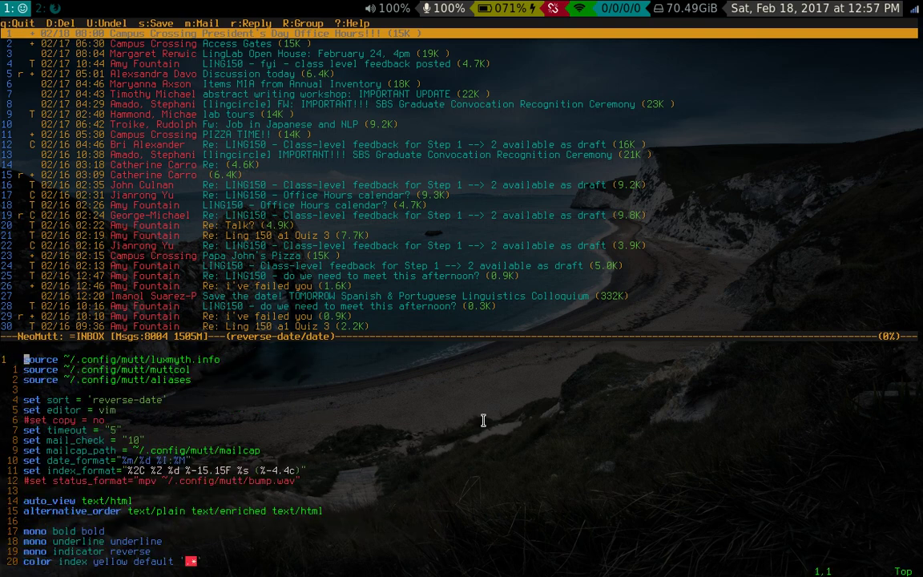
key("G")
key("g")
key("g")
key("j")
key("j")
key("j")
key("j")
key("j")
key("j")
key("j")
key("j")
key("j")
key("j")
key("j")
key("j")
key("j")
key("j")
key("j")
key("j")
key("j")
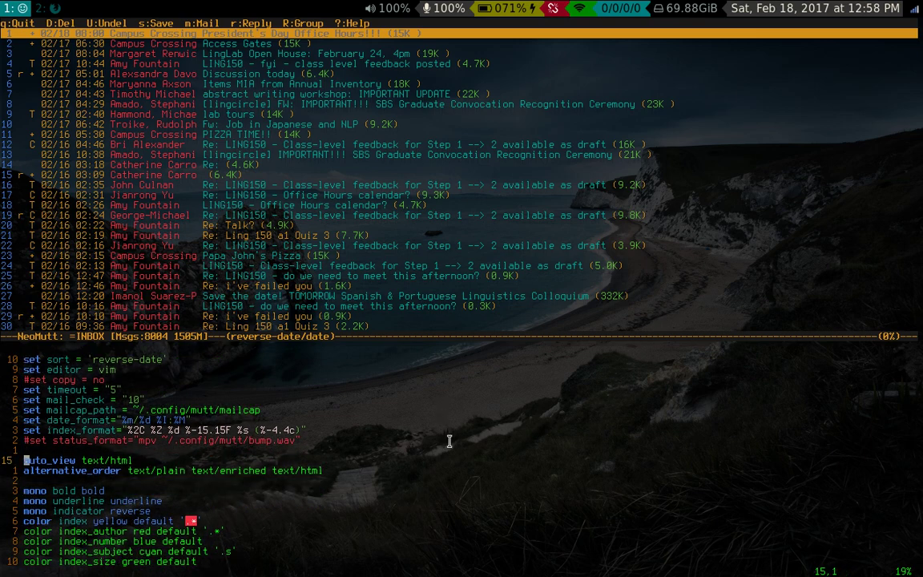
key("j")
key("j")
key("j")
key("j")
key("j")
key("j")
key("j")
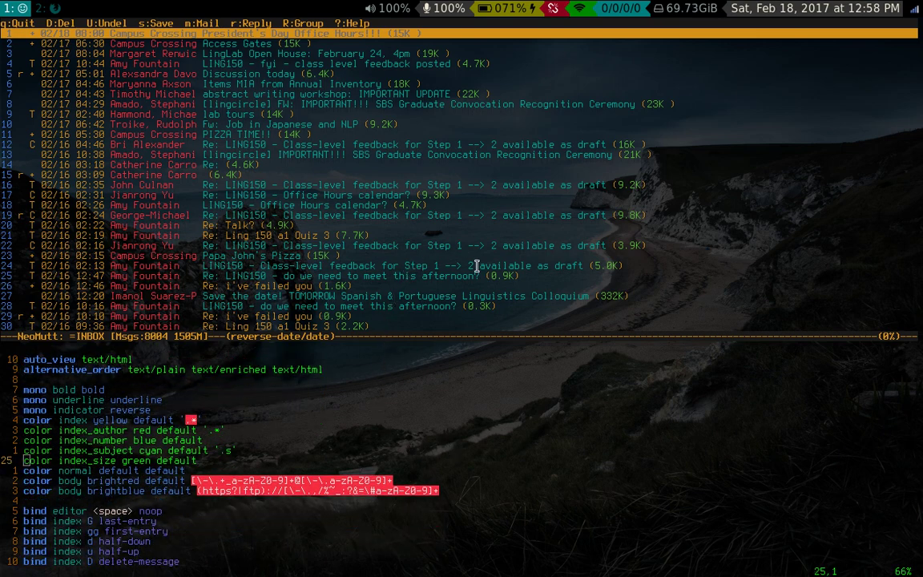
key("super+r")
key("j")
key("j")
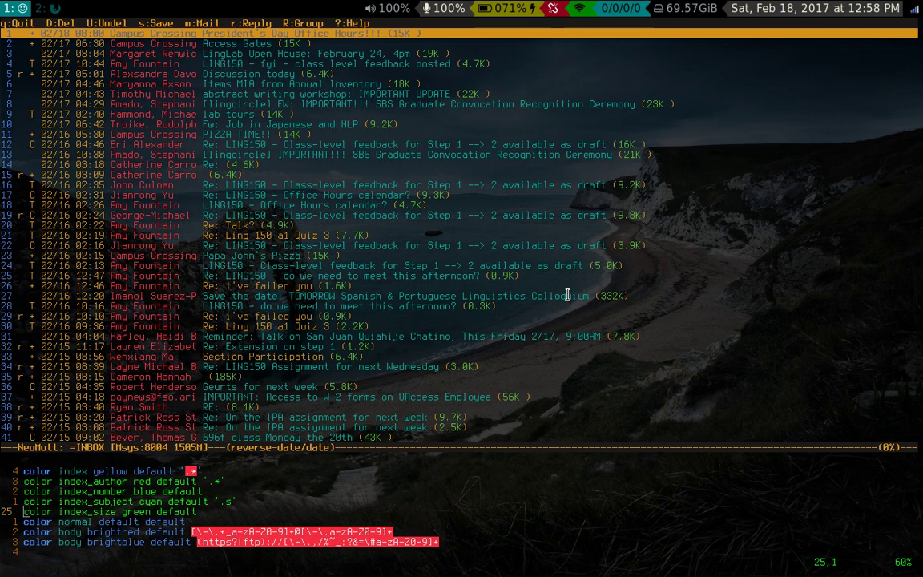
- Remove icedove with 'sudo pacman -Rns icedove' in a new terminal, confirm, then exit it
key("super+Return")
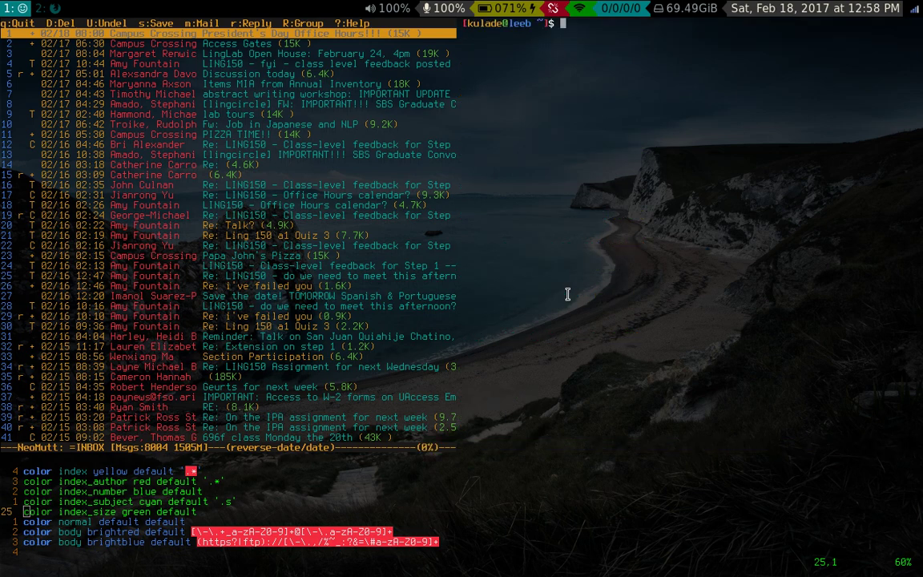
key("BackSpace")
key("BackSpace")
type("sudo pacman -Rns iced")
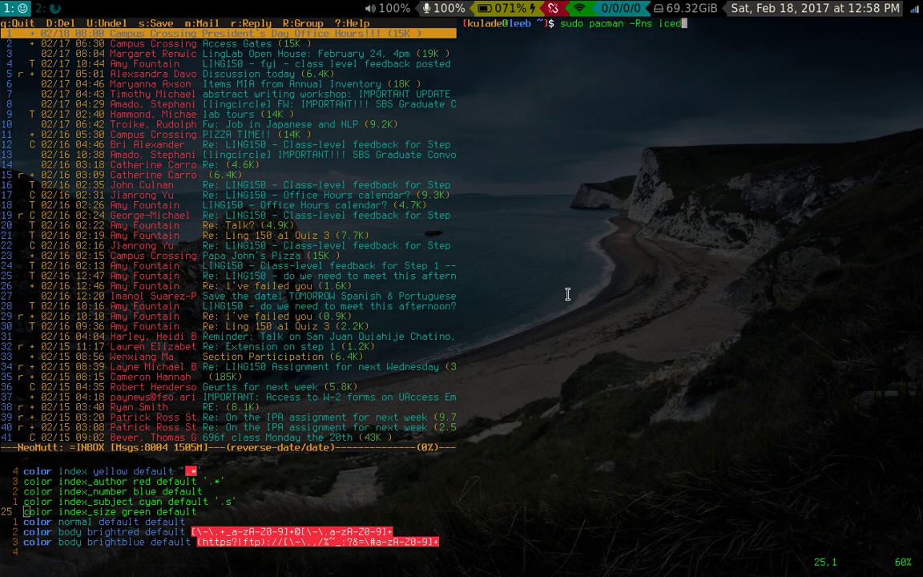
type("ove")
key("Return")
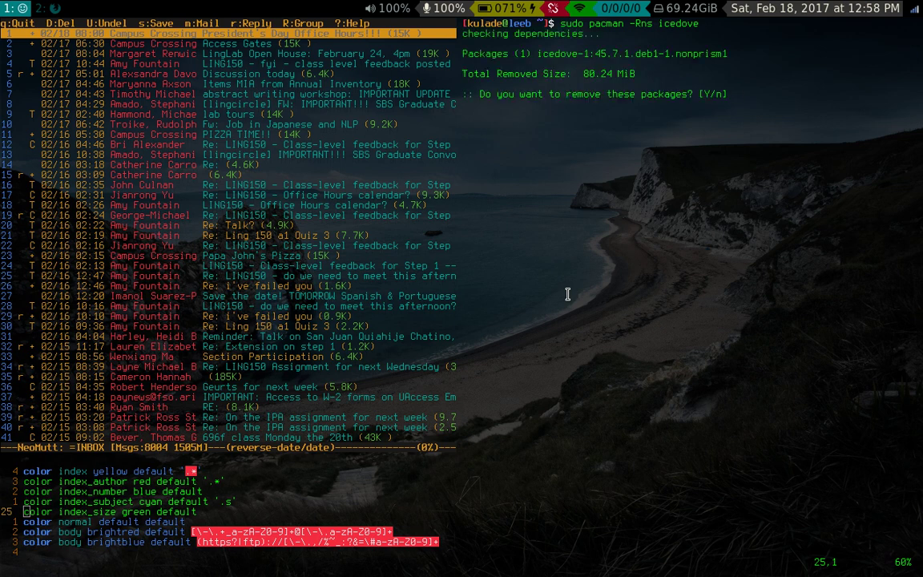
key("Return")
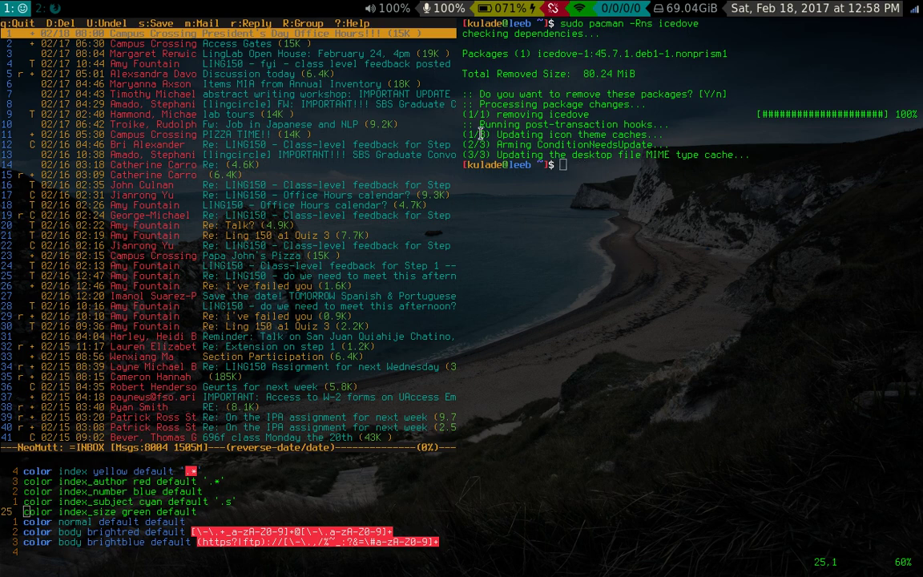
key("ctrl+d")
- Browse the first inbox messages and resize the split so the muttrc Vim pane gets more height
key("j")
key("j")
key("j")
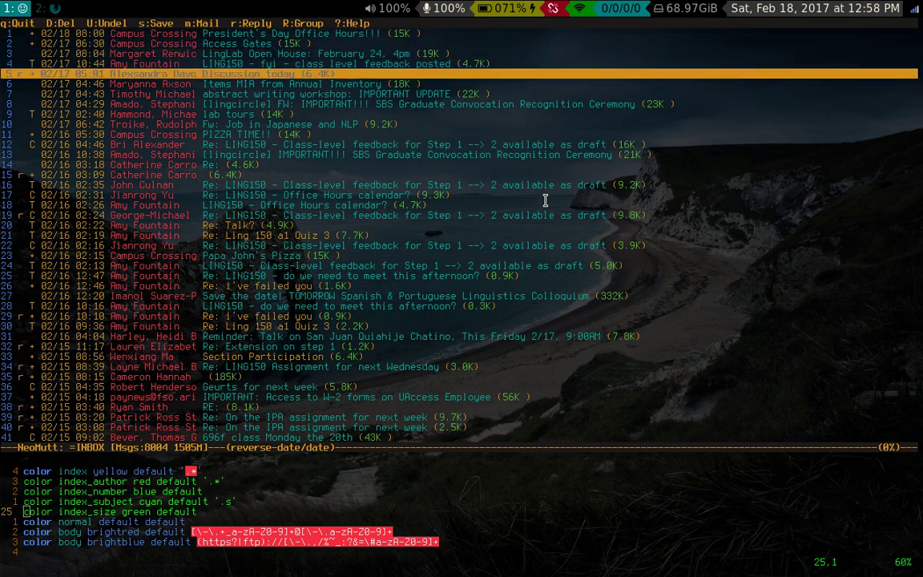
key("k")
key("k")
key("k")
key("j")
key("j")
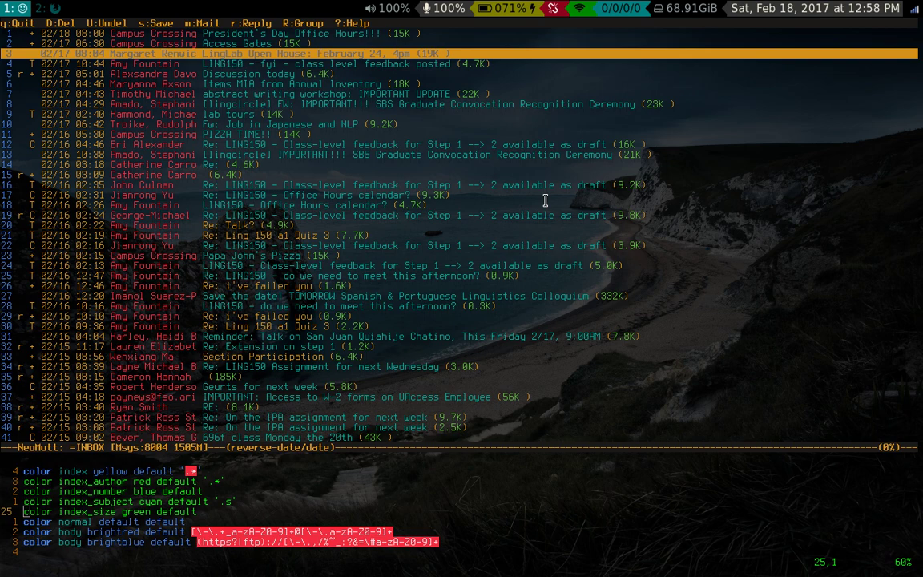
key("super+Return")
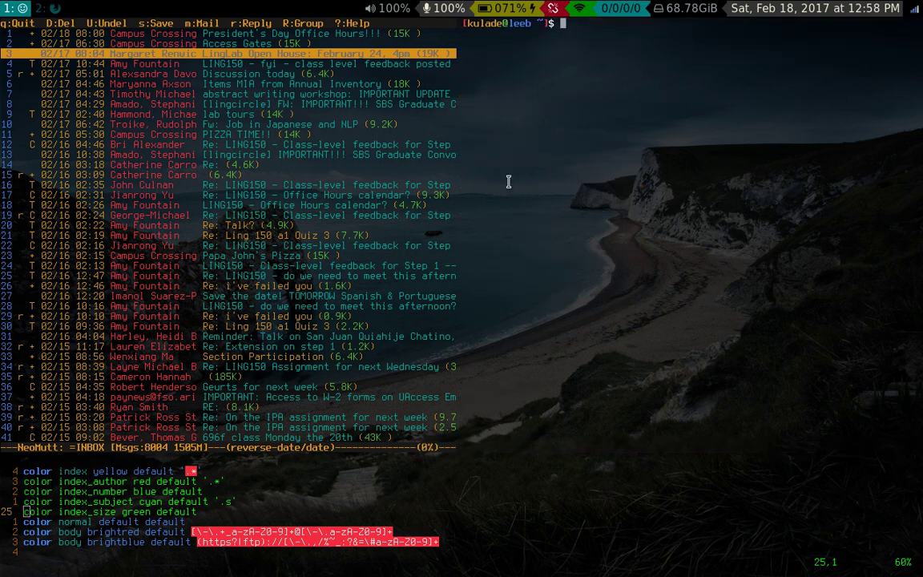
key("super+shift+q")
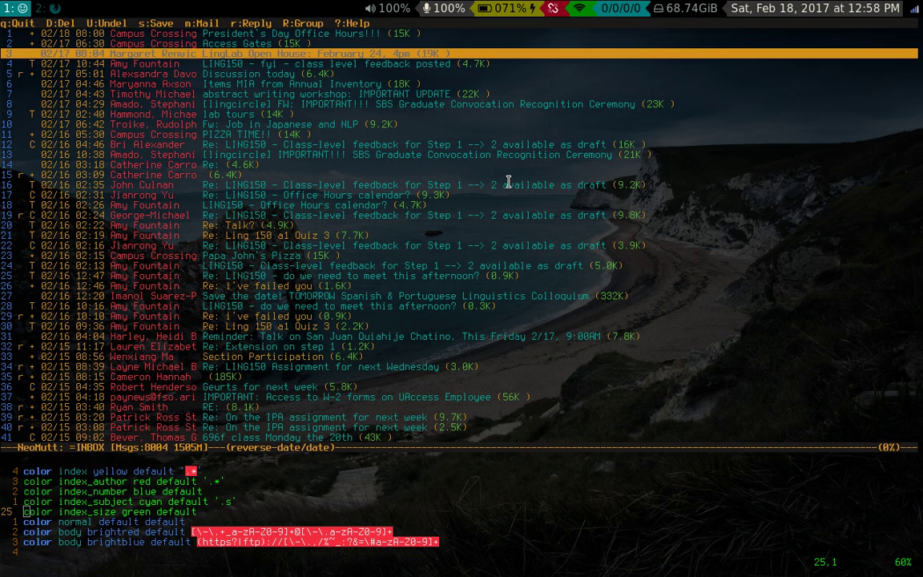
key("k")
key("k")
key("k")
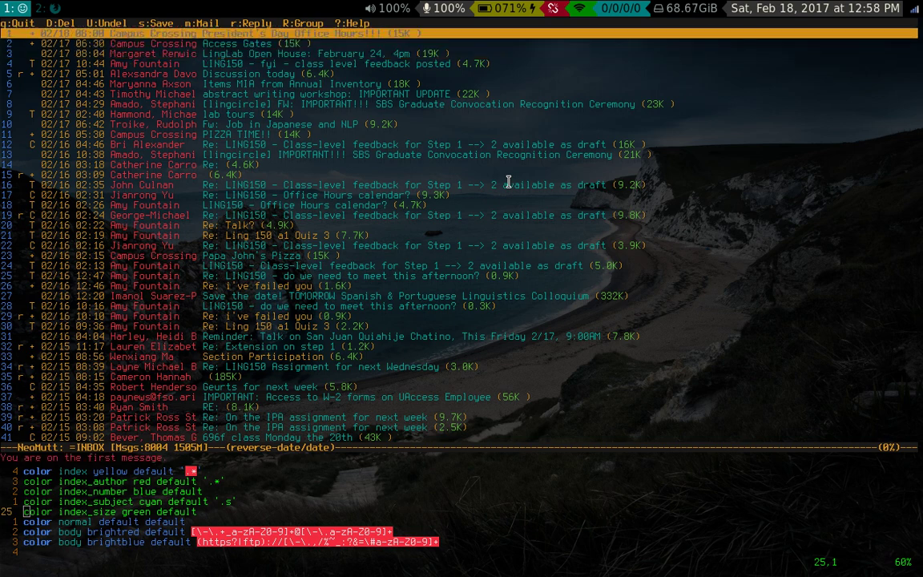
key("super+r")
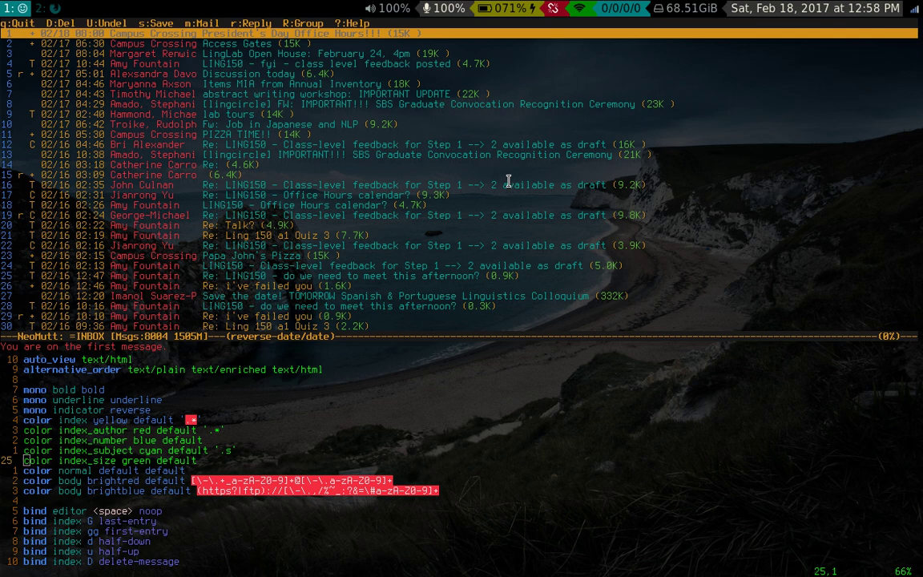
key("j")
key("j")
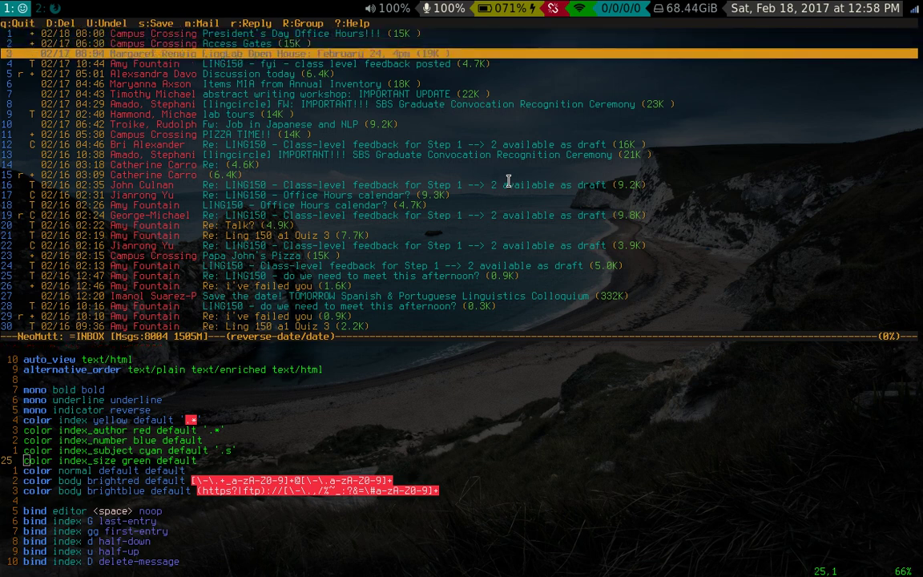
key("j")
key("k")
key("k")
key("k")
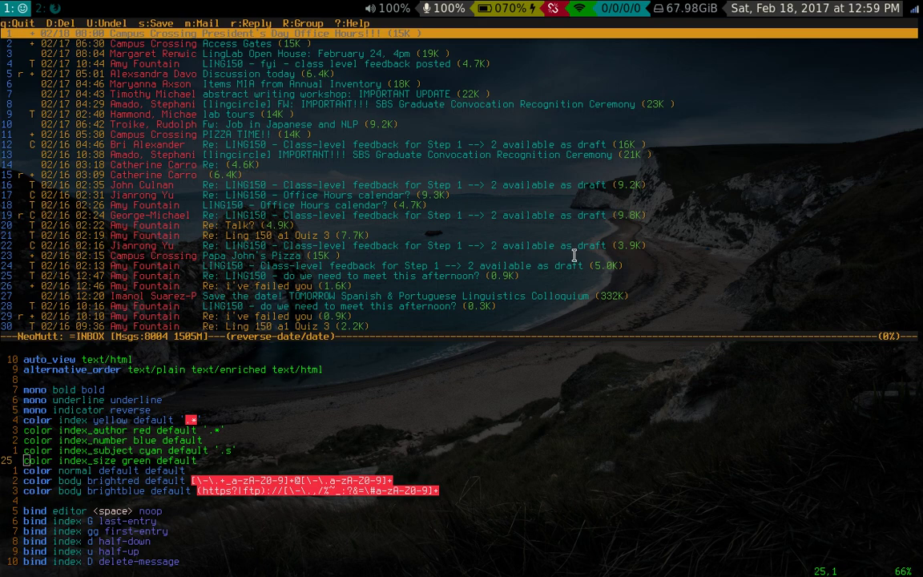
- Restore window gaps and move down the inbox to message 7, the writing workshop email
key("super+g")
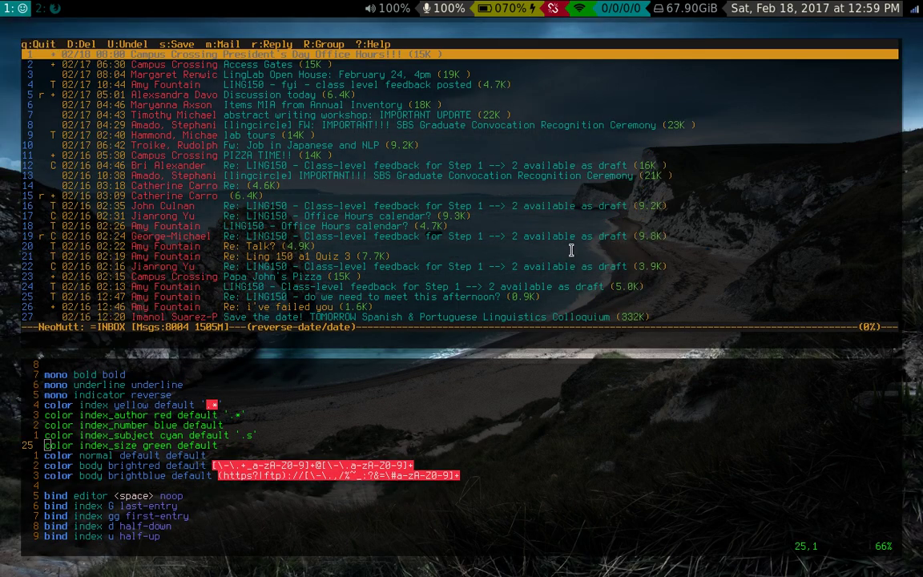
key("j")
key("j")
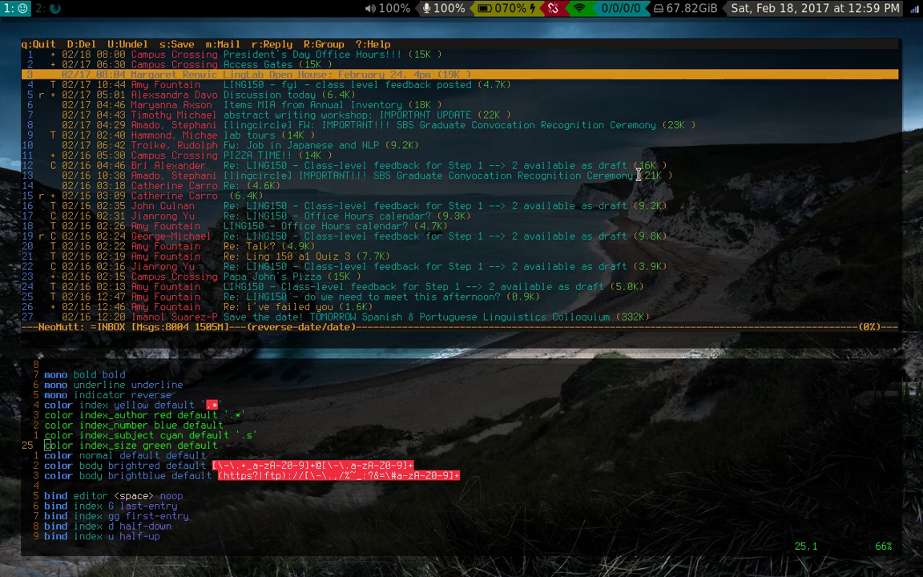
key("k")
key("k")
key("k")
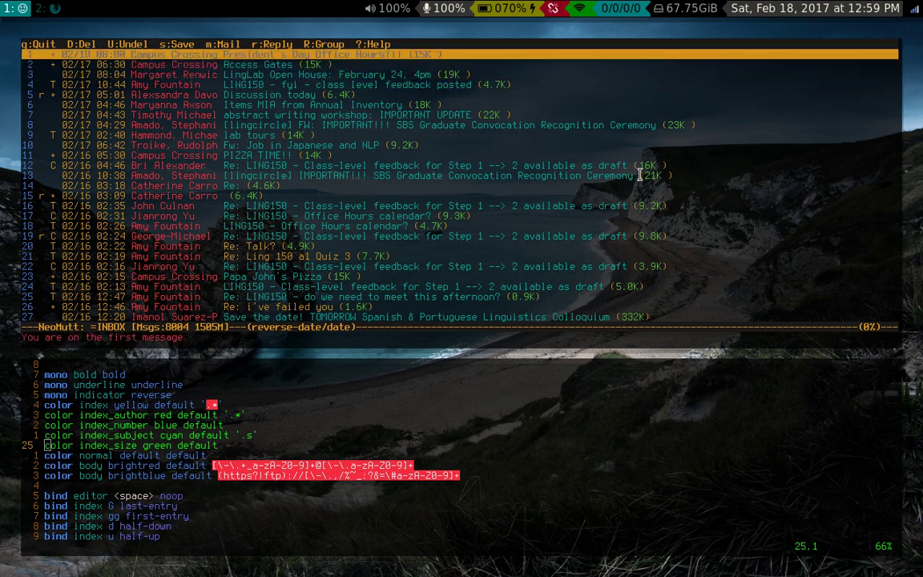
key("j")
key("j")
key("j")
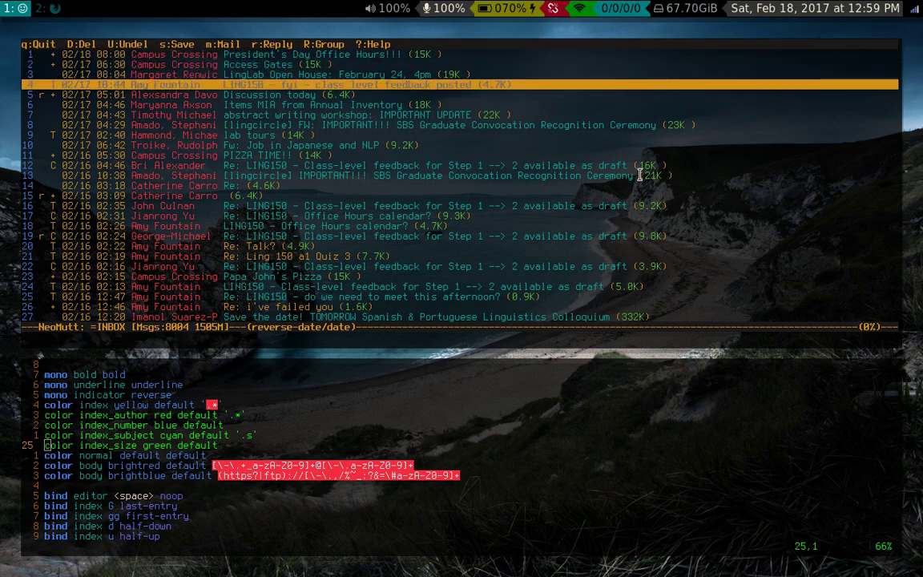
key("j")
key("j")
key("j")
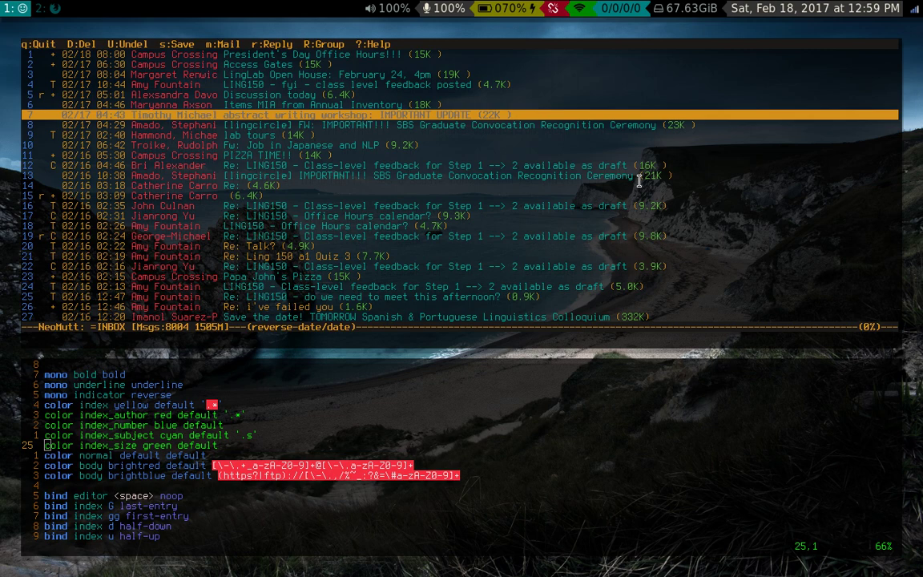